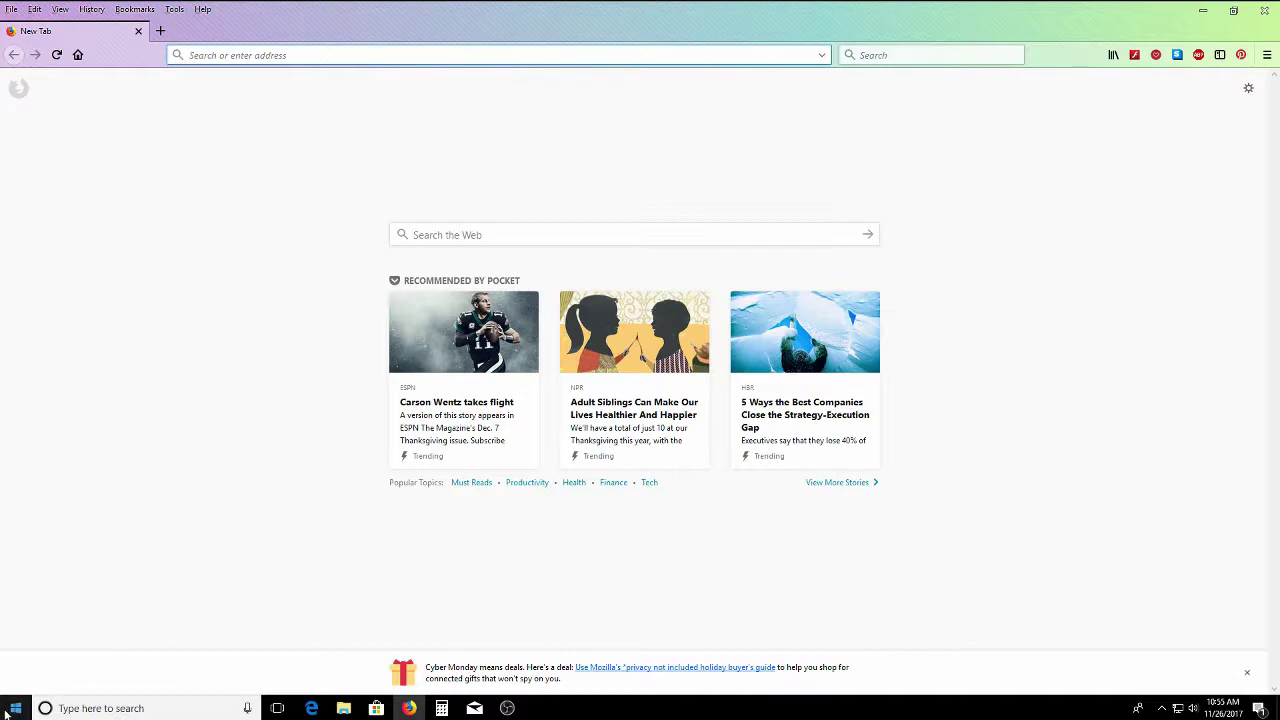
Step: Begin a Run command with 'firefo', then switch to the other Firefox window
{"action": "key", "text": "super+r"}
{"action": "type", "text": "firefo"}
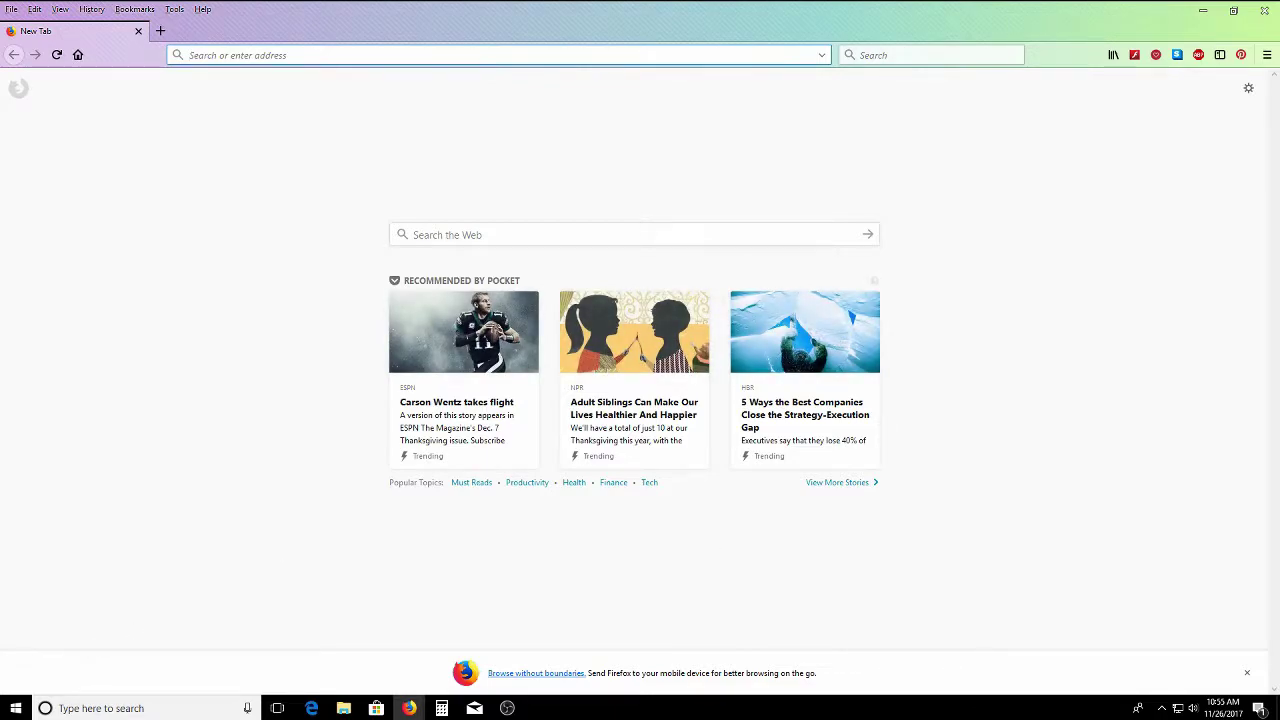
{"action": "left_click", "coordinate": [410, 708]}
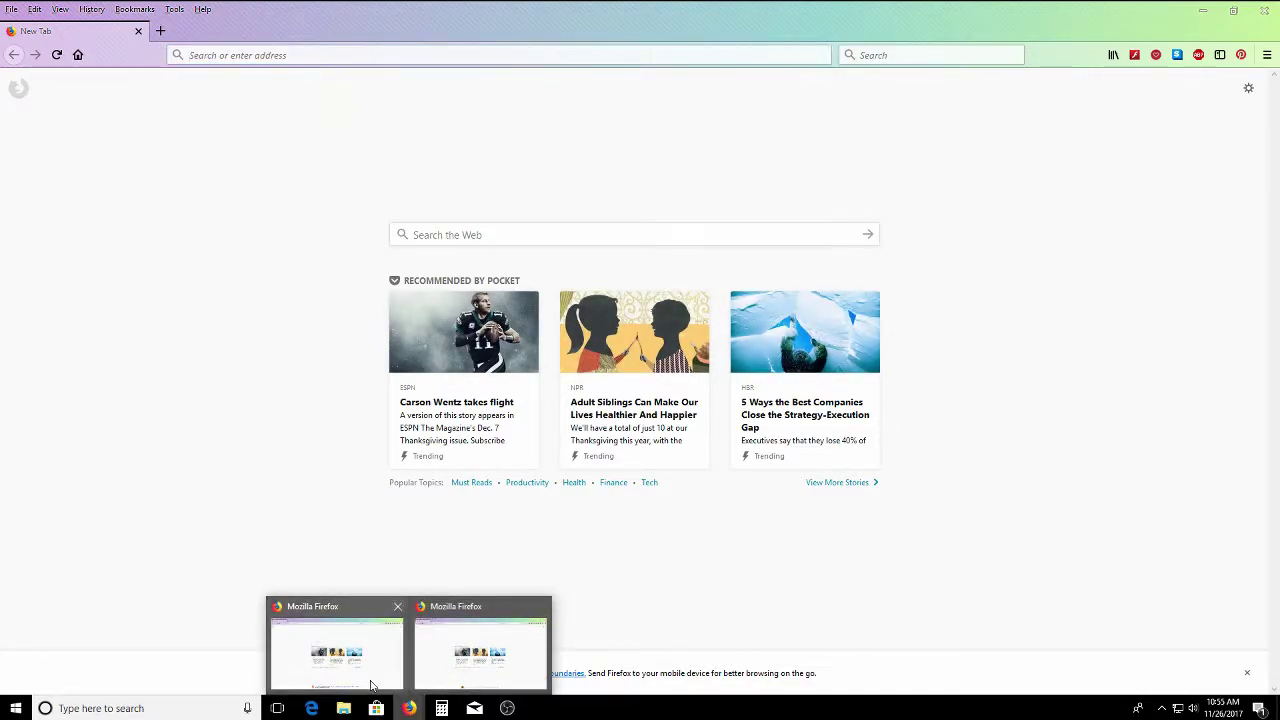
{"action": "left_click", "coordinate": [481, 652]}
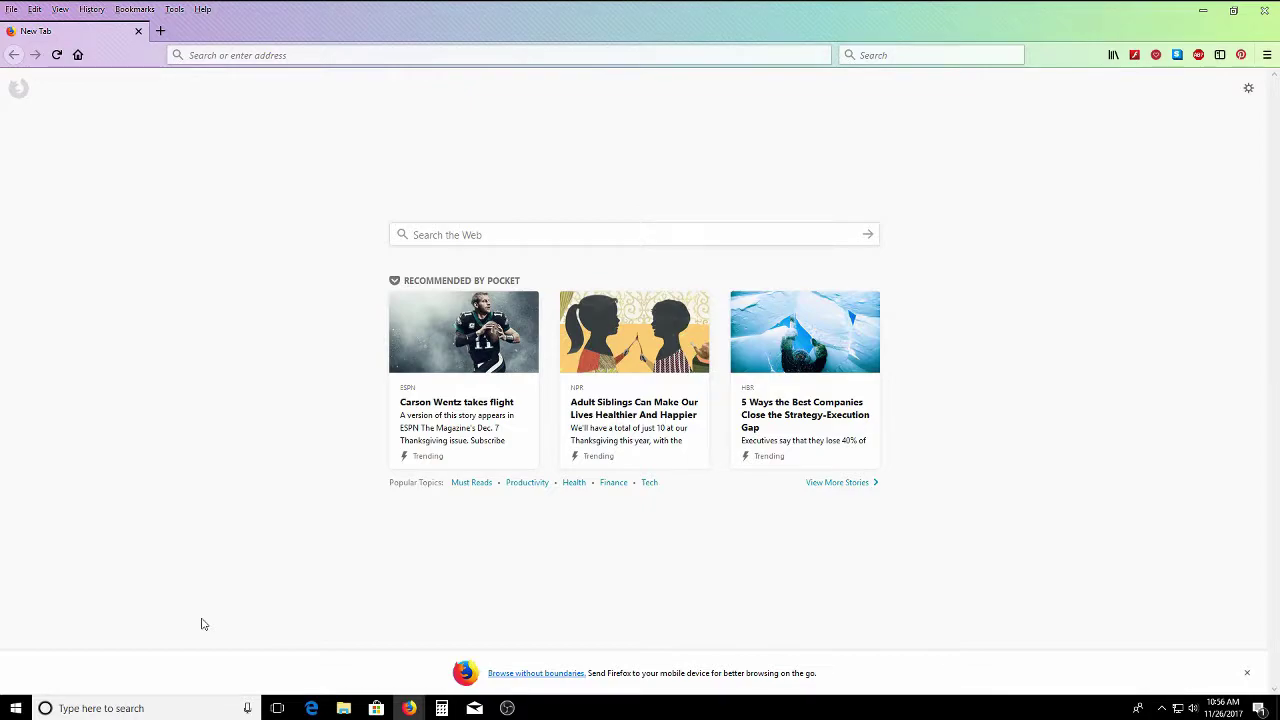
Step: Replace the old firefox.exe -p Run entry with %appdata% and run it
{"action": "key", "text": "super+r"}
{"action": "key", "text": "BackSpace"}
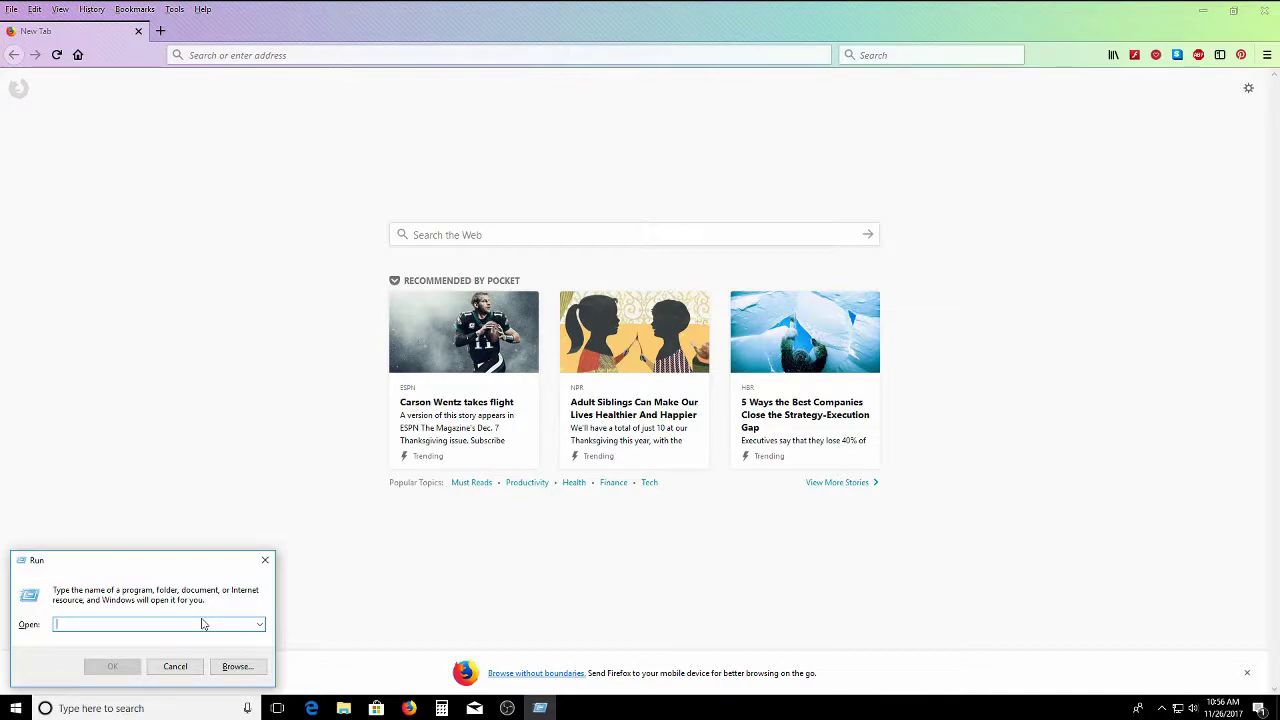
{"action": "type", "text": "%"}
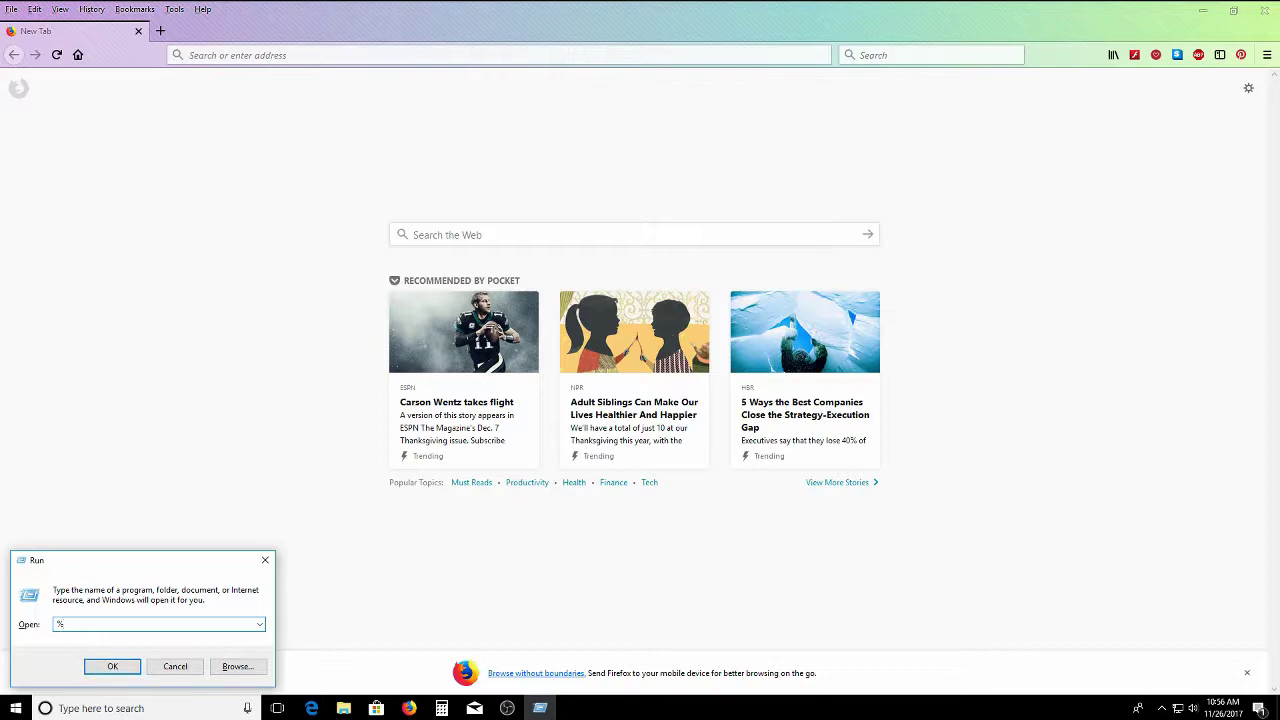
{"action": "type", "text": "appdata%"}
{"action": "key", "text": "Return"}
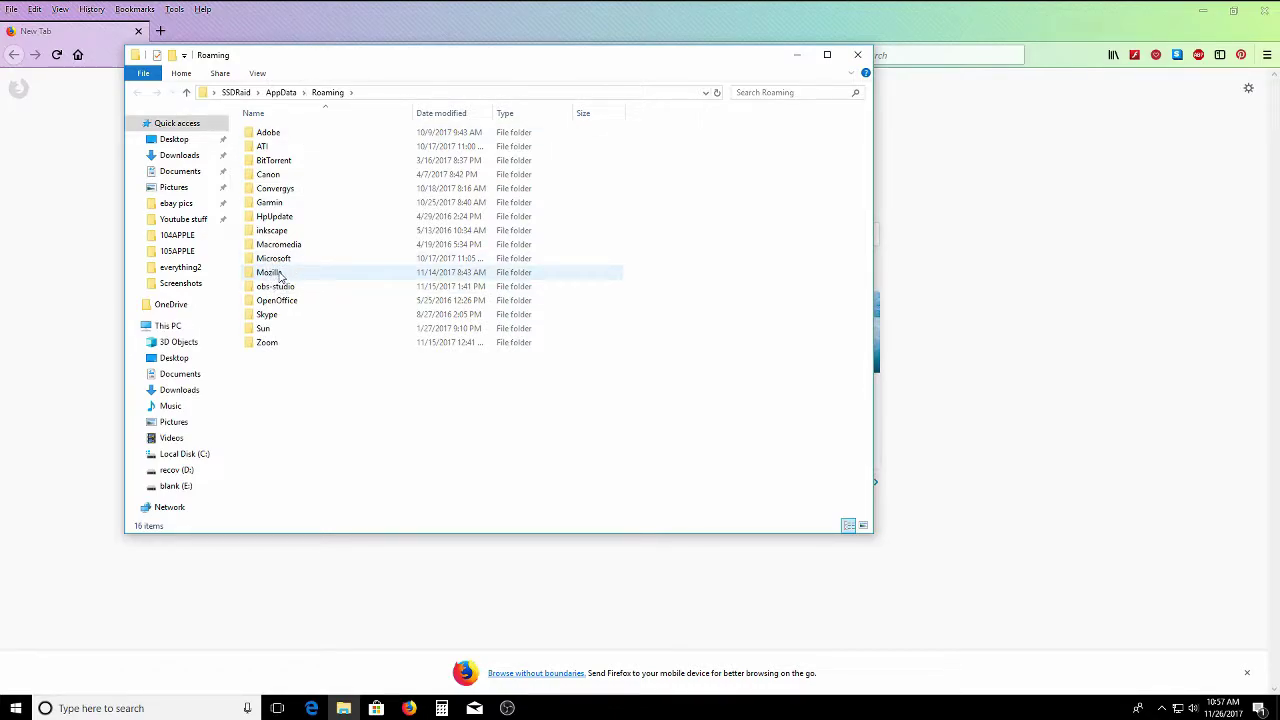
Step: Start renaming the Mozilla folder to Mozilla.old, then revert it to Mozilla
{"action": "left_click", "coordinate": [281, 276]}
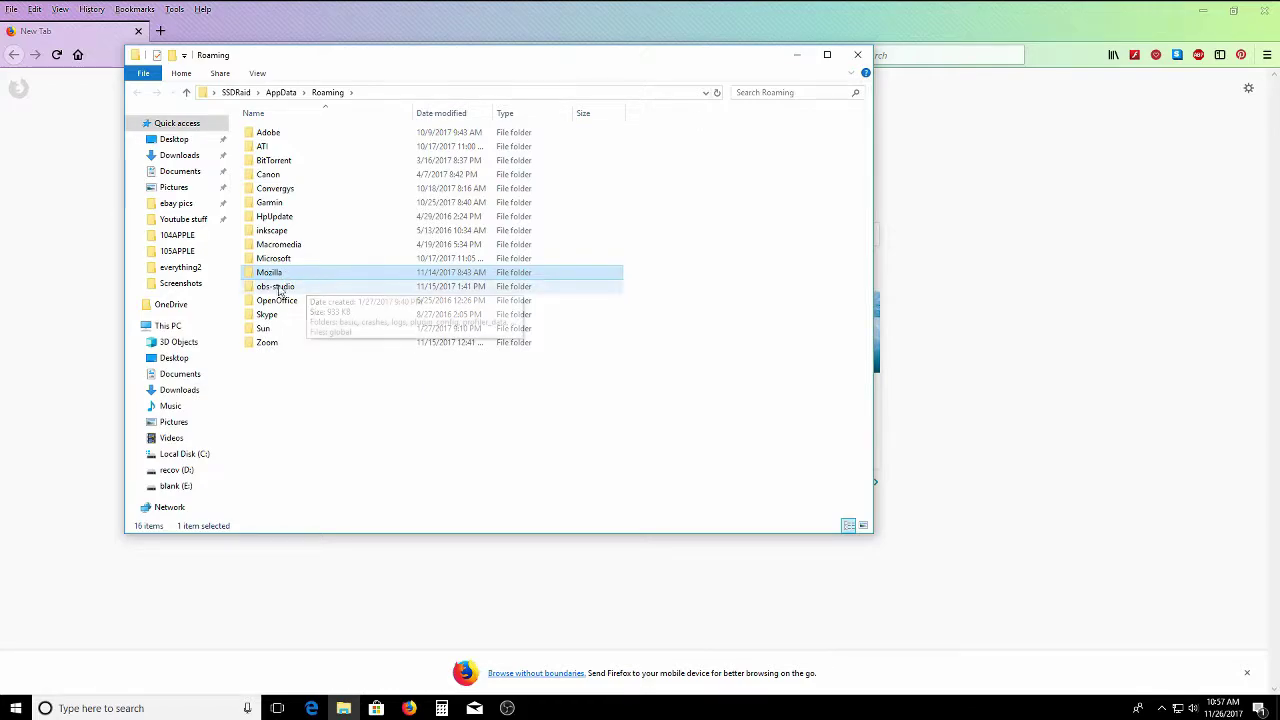
{"action": "mouse_move", "coordinate": [281, 283]}
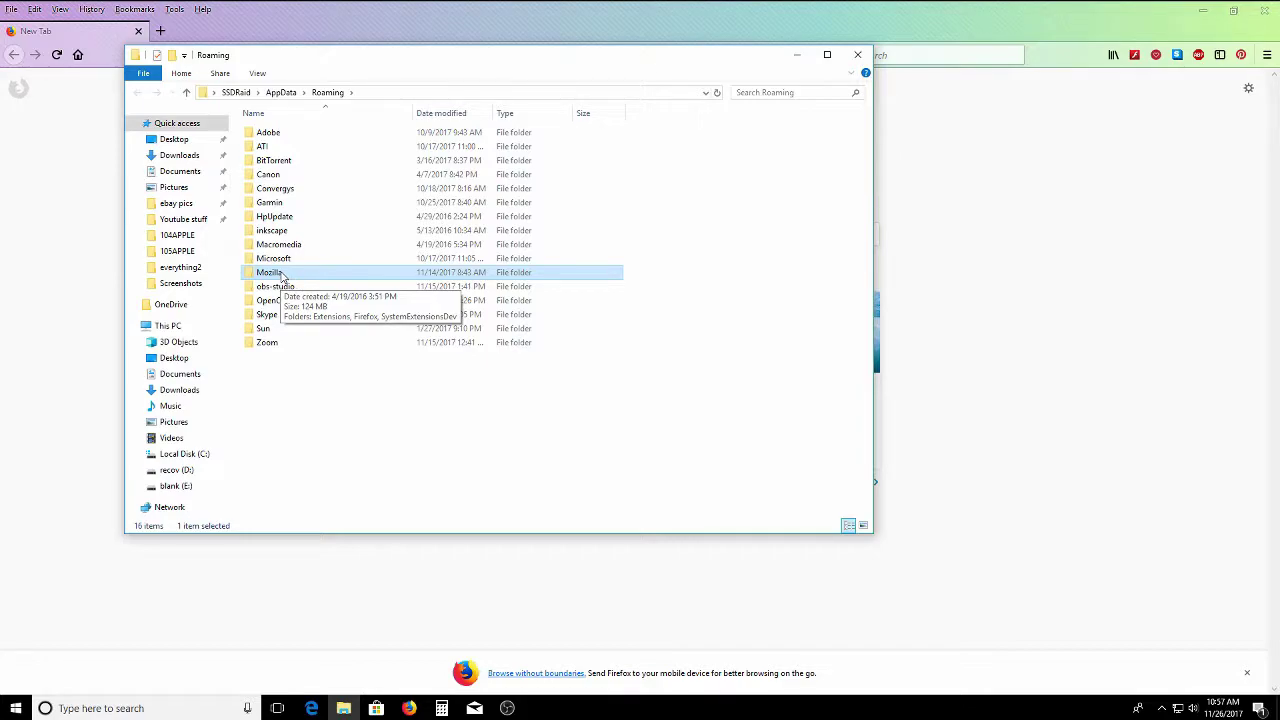
{"action": "left_click", "coordinate": [283, 276]}
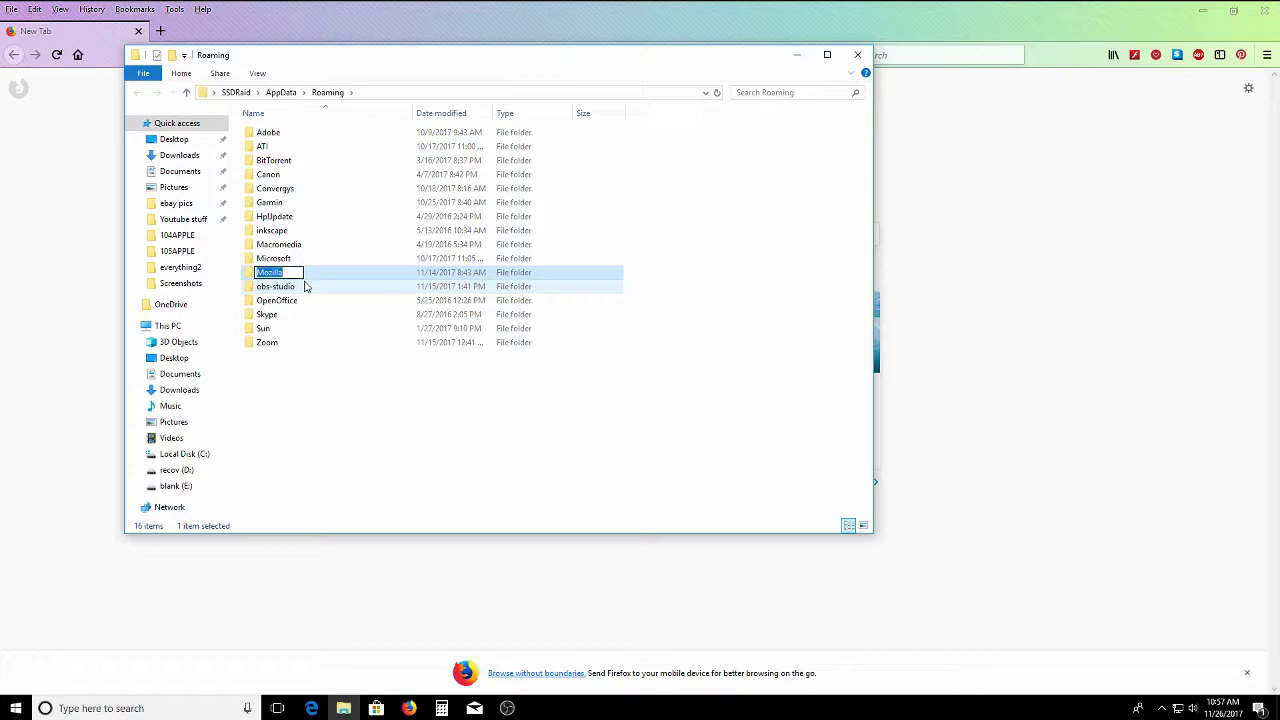
{"action": "key", "text": "End"}
{"action": "type", "text": ".old"}
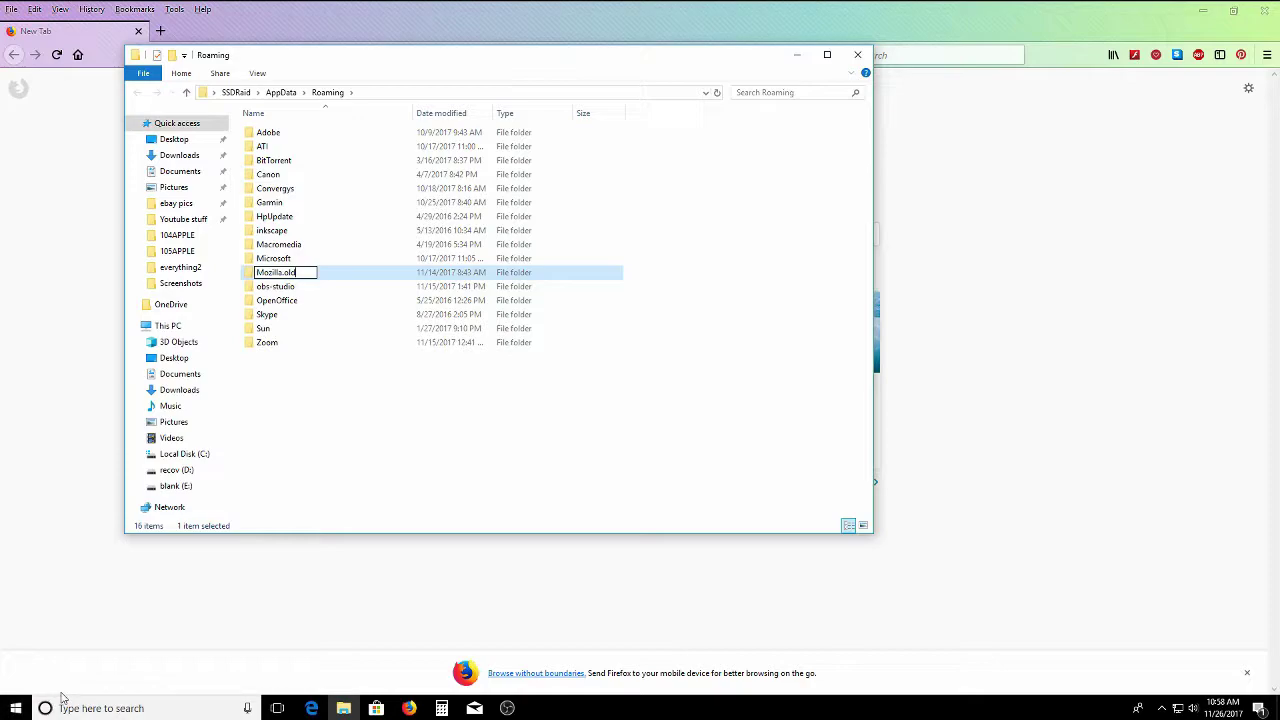
{"action": "key", "text": "BackSpace"}
{"action": "key", "text": "BackSpace"}
{"action": "key", "text": "BackSpace"}
{"action": "key", "text": "BackSpace"}
{"action": "left_click", "coordinate": [478, 446]}
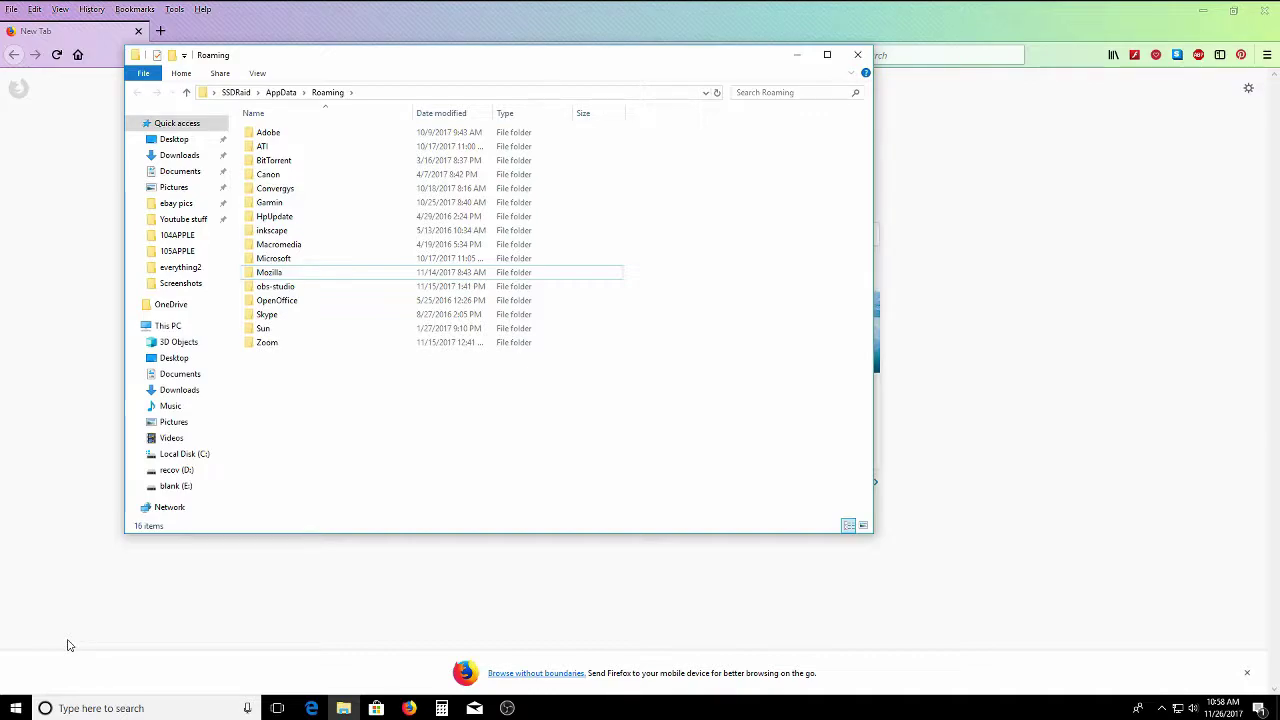
{"action": "key", "text": "super+r"}
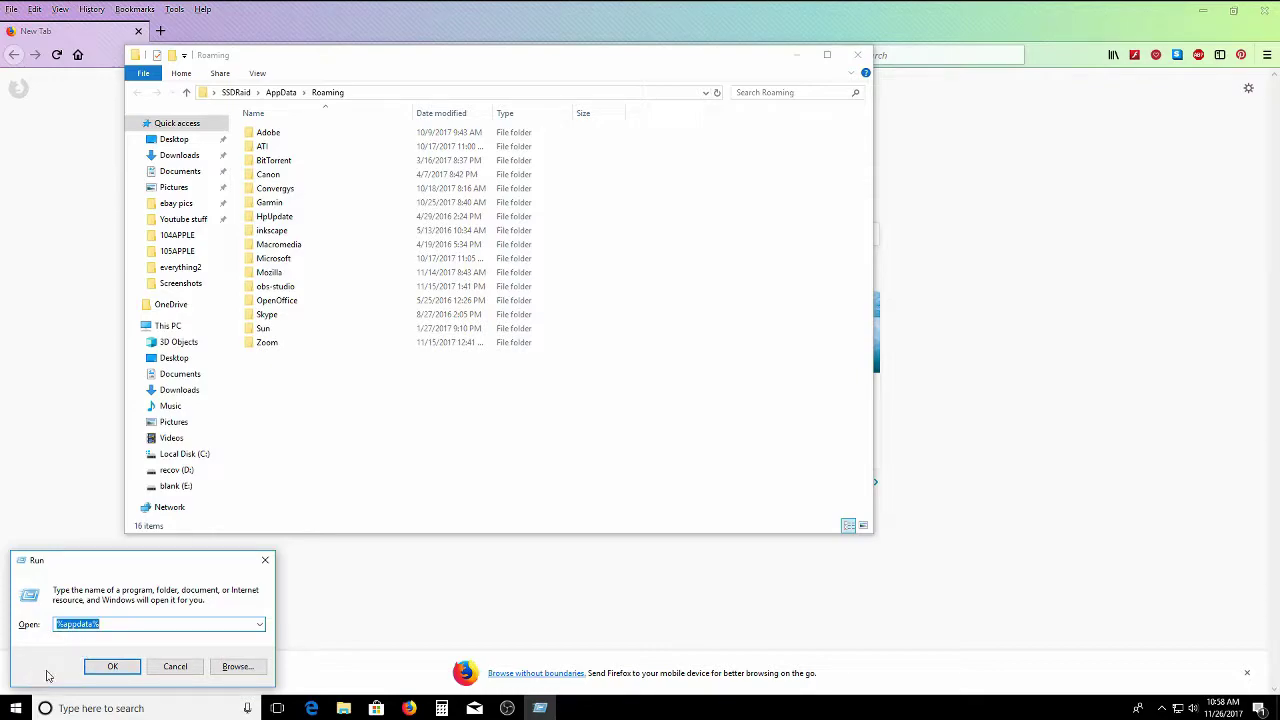
{"action": "left_click", "coordinate": [115, 668]}
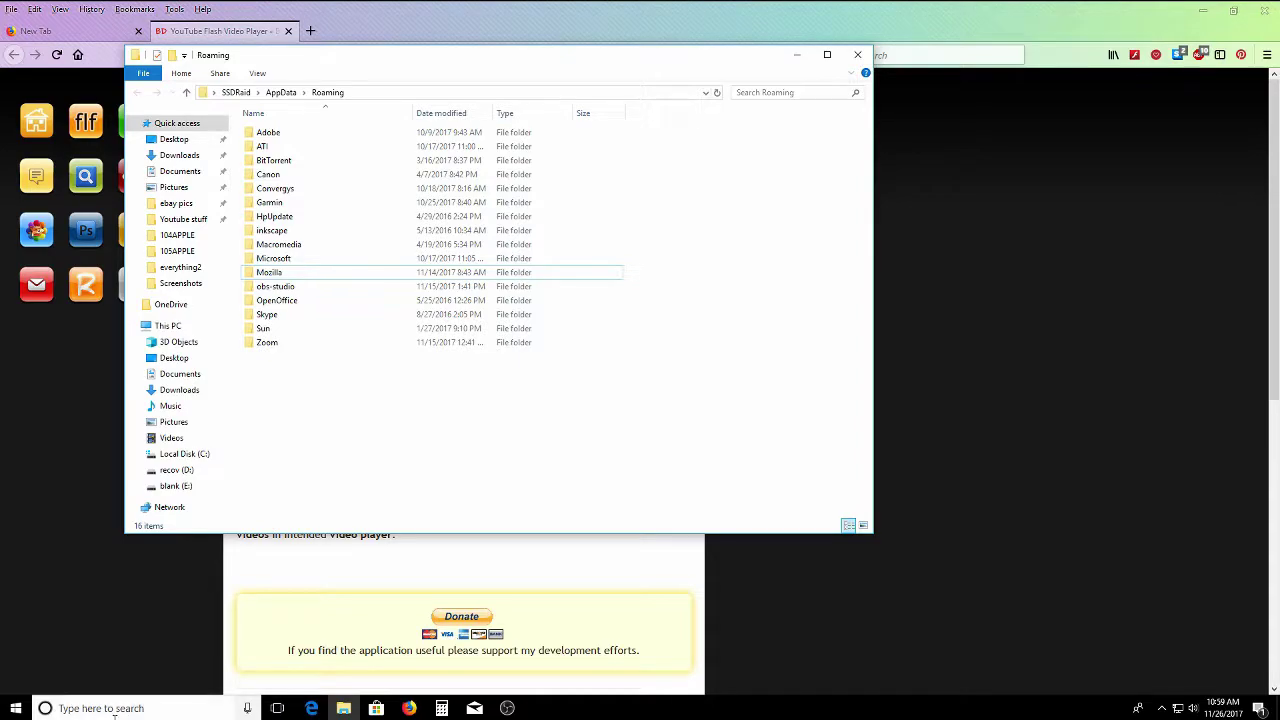
{"action": "key", "text": "super+r"}
Step: Run firefox.exe -p from the Run dialog, then minimize the Firefox window
{"action": "type", "text": "fire"}
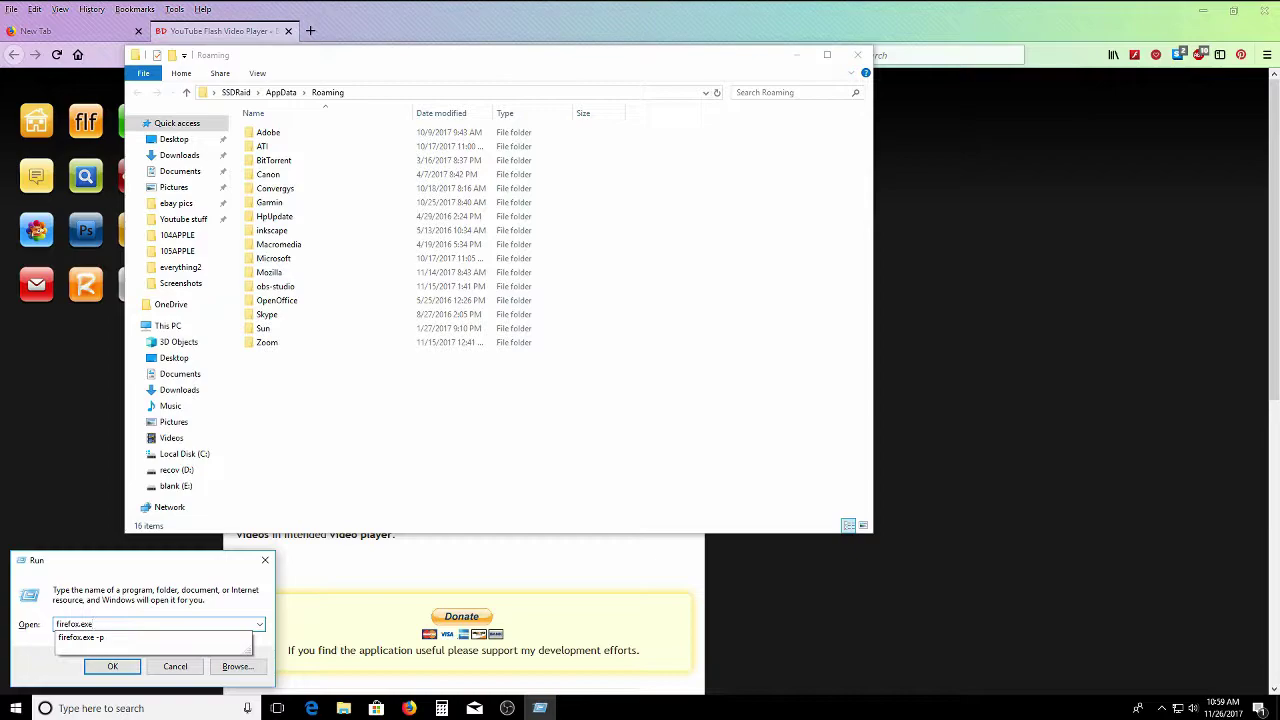
{"action": "left_click", "coordinate": [107, 674]}
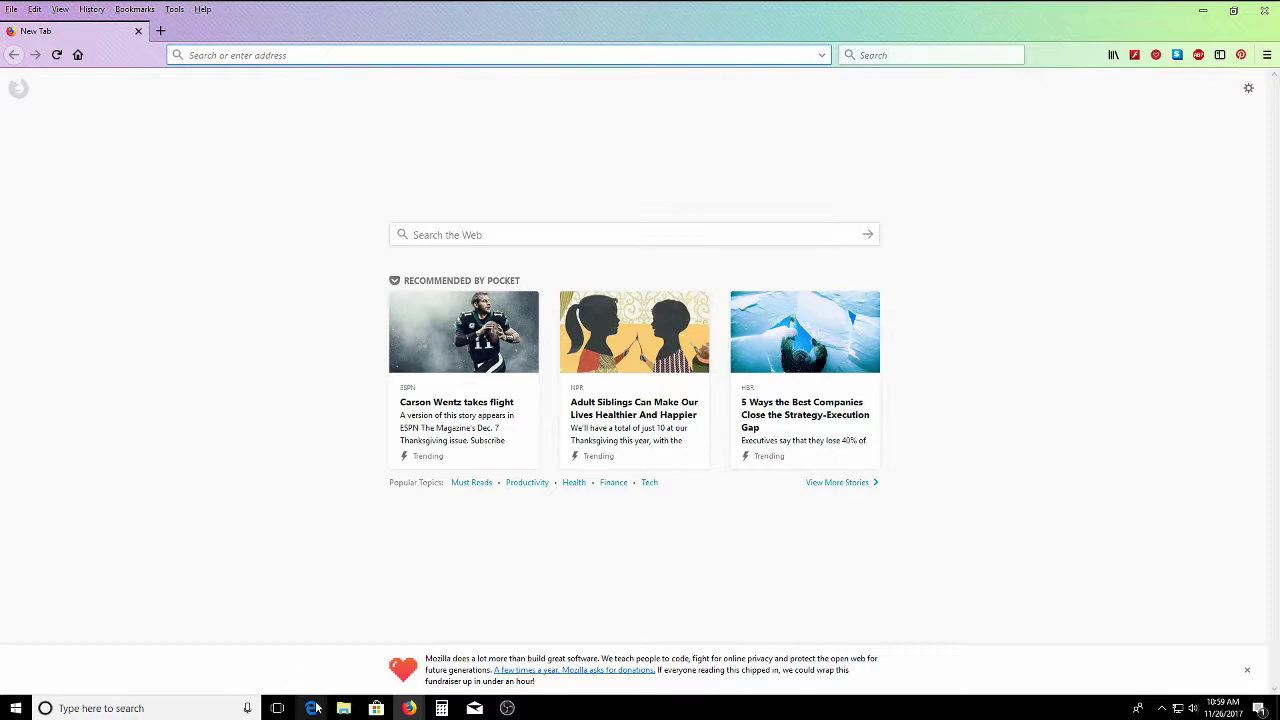
{"action": "left_click", "coordinate": [1203, 13]}
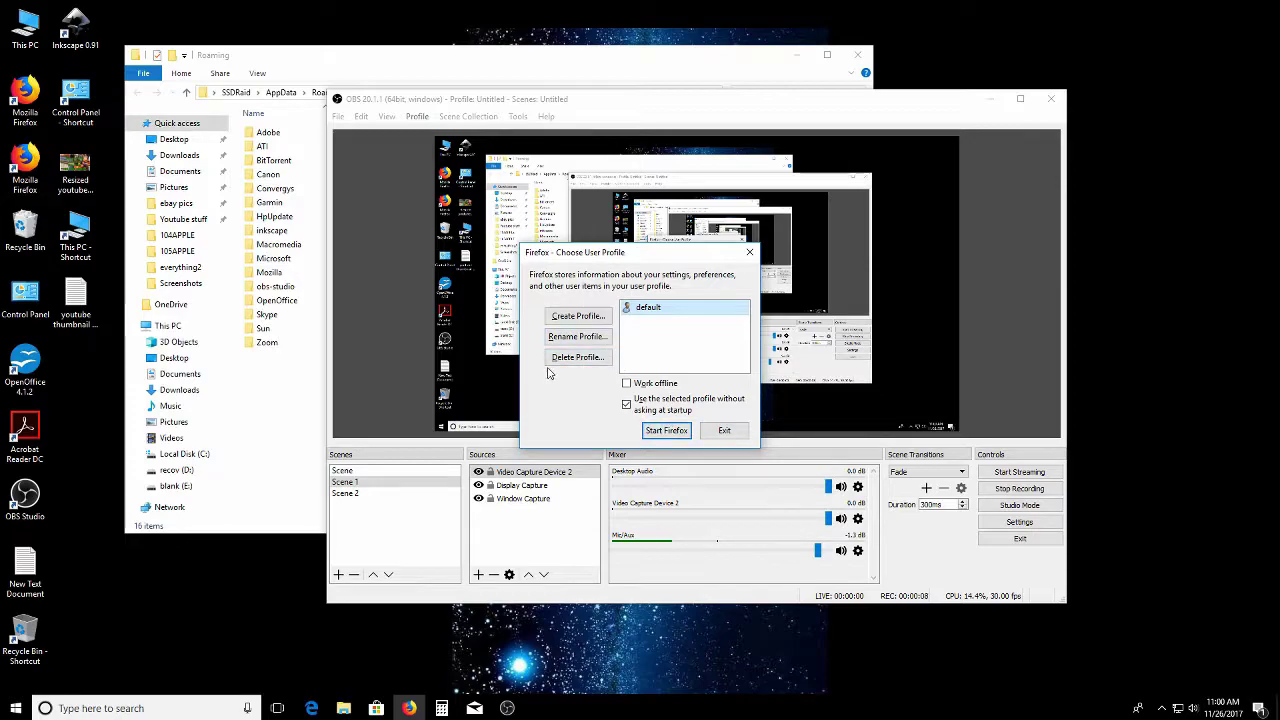
Step: Rerun firefox.exe -p and move the Choose User Profile window up and right
{"action": "mouse_move", "coordinate": [409, 706]}
{"action": "key", "text": "super+r"}
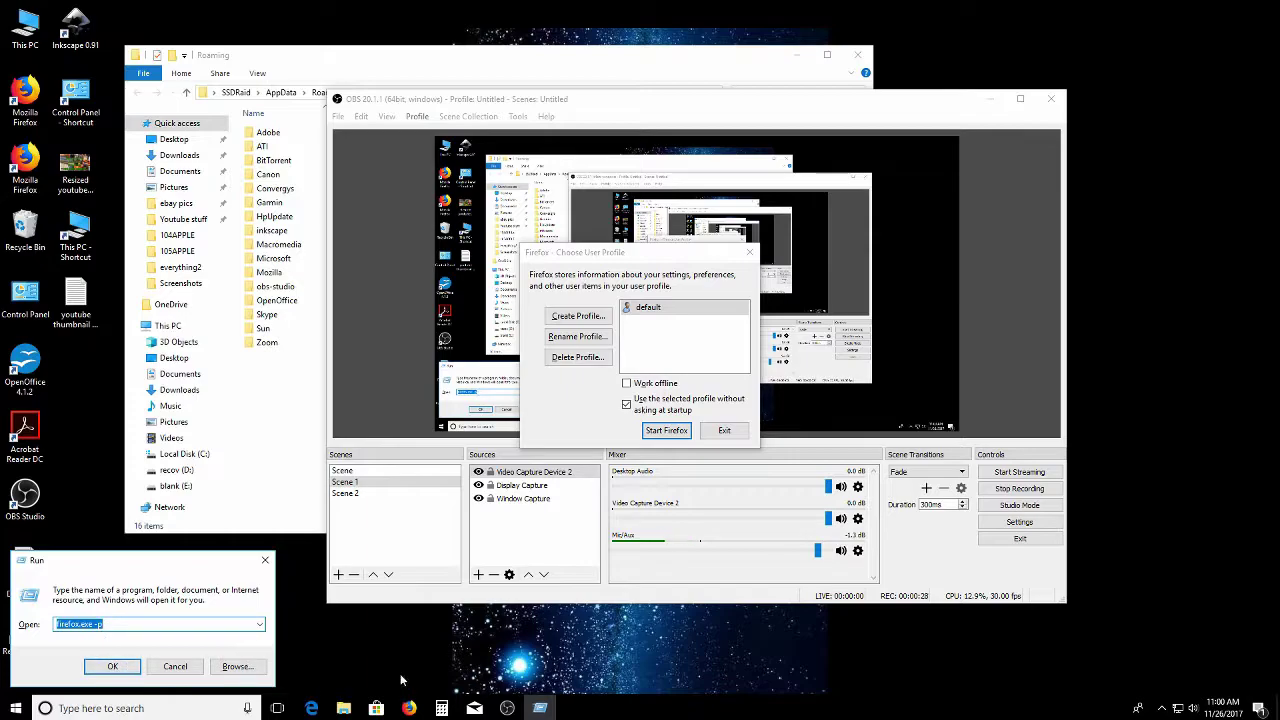
{"action": "left_click", "coordinate": [103, 667]}
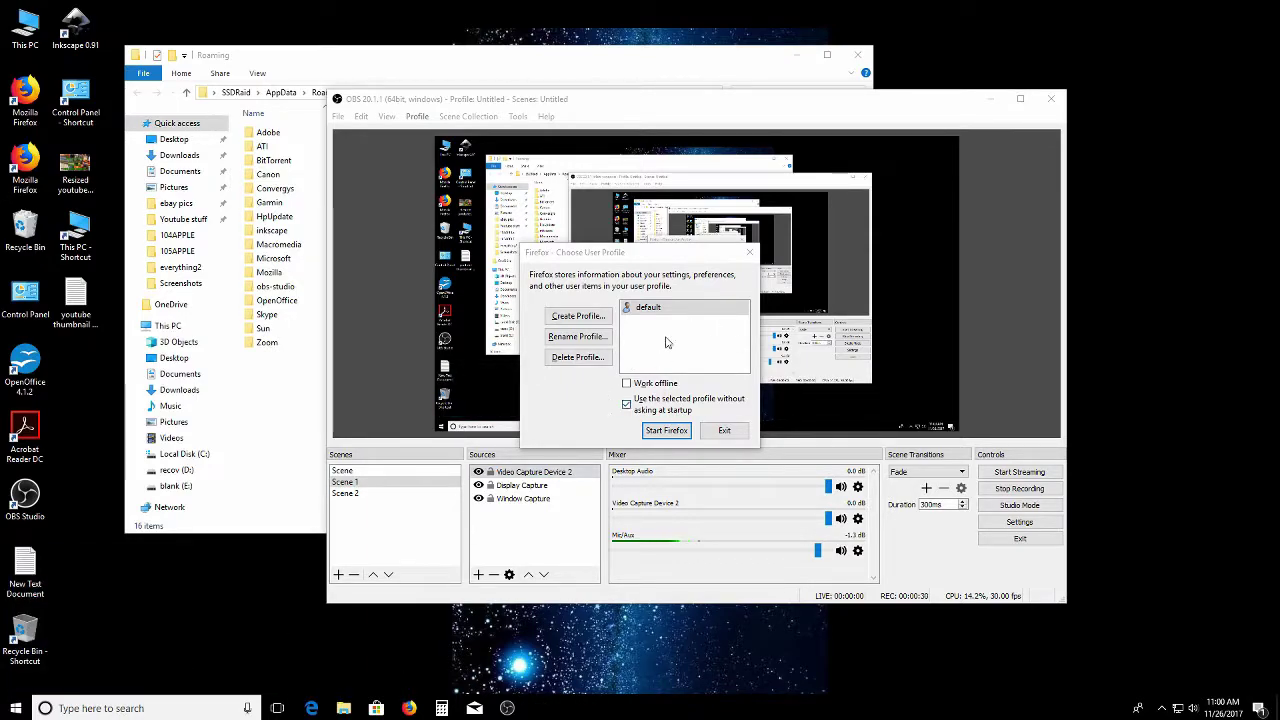
{"action": "left_click_drag", "start_coordinate": [670, 254], "coordinate": [705, 205]}
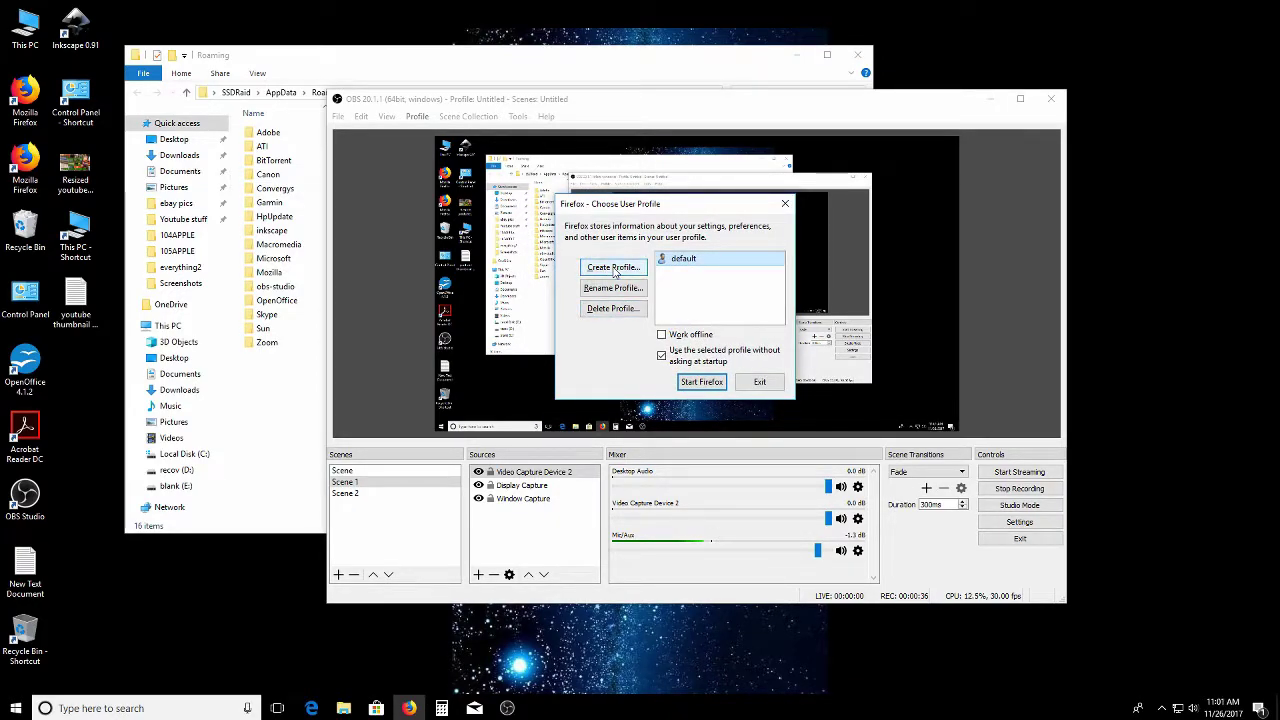
Step: Create a new Default User profile and open Choose Folder... for its location
{"action": "left_click", "coordinate": [614, 268]}
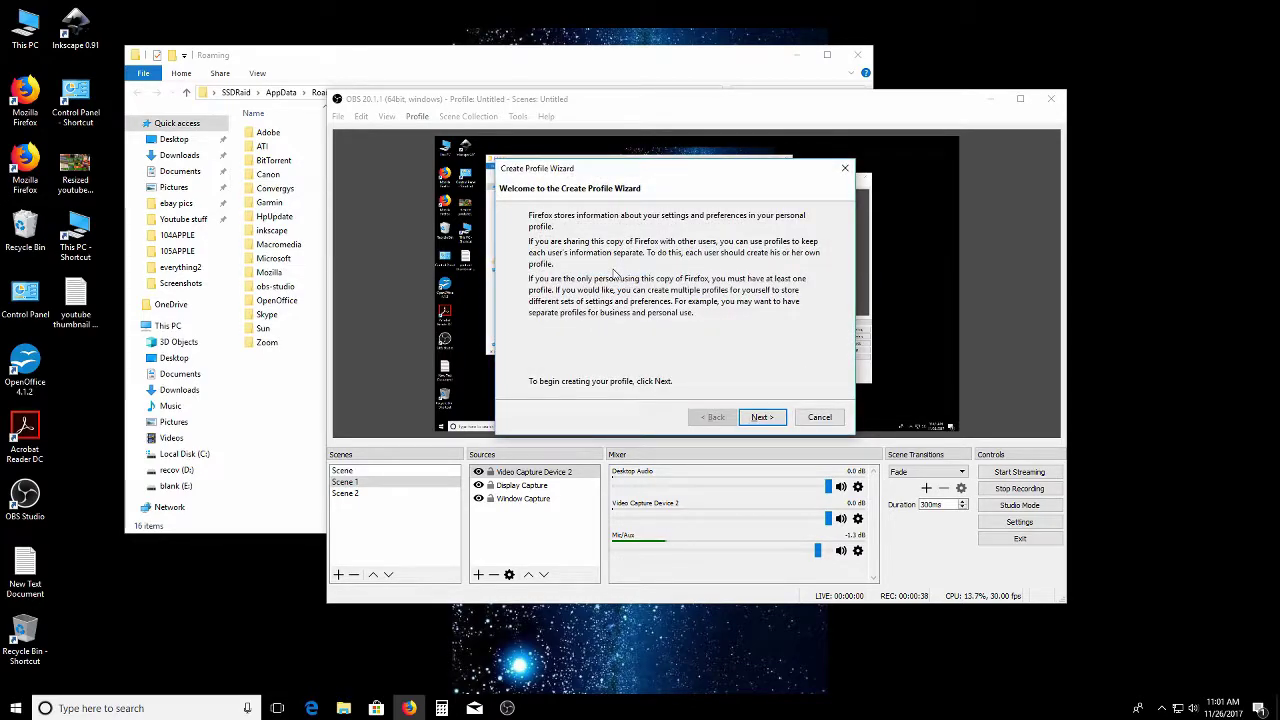
{"action": "left_click", "coordinate": [760, 415]}
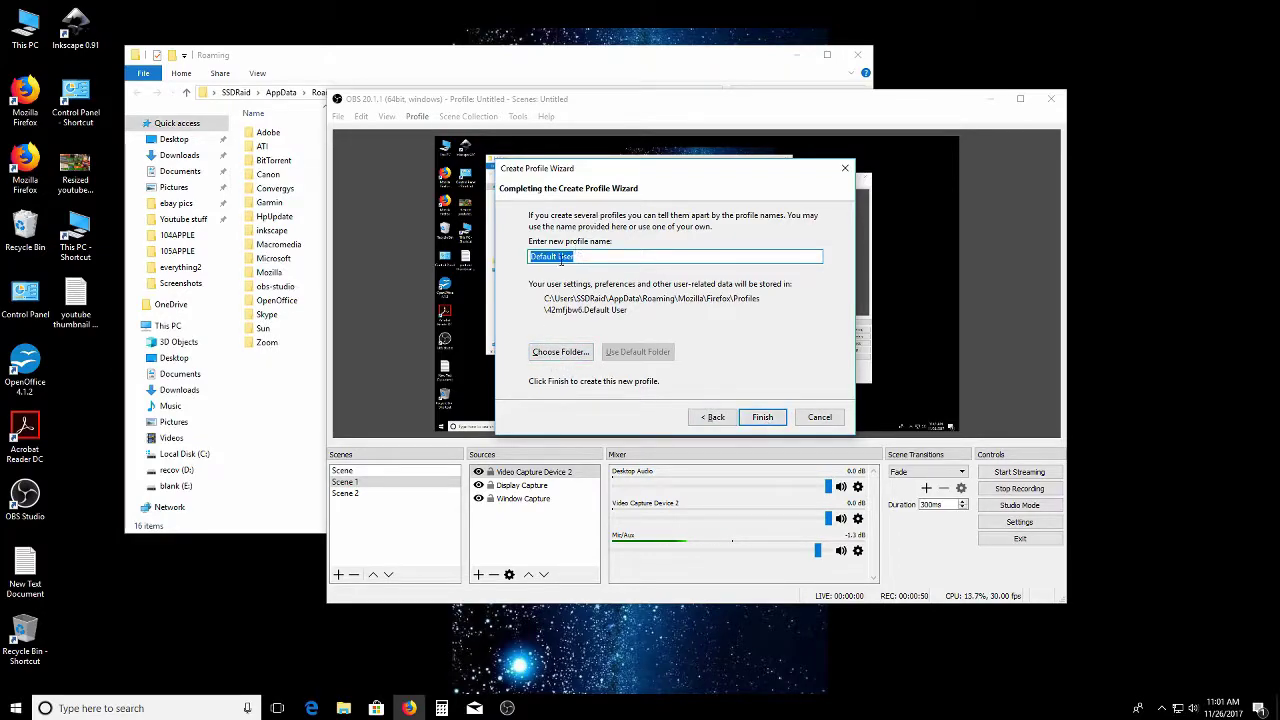
{"action": "left_click", "coordinate": [558, 351]}
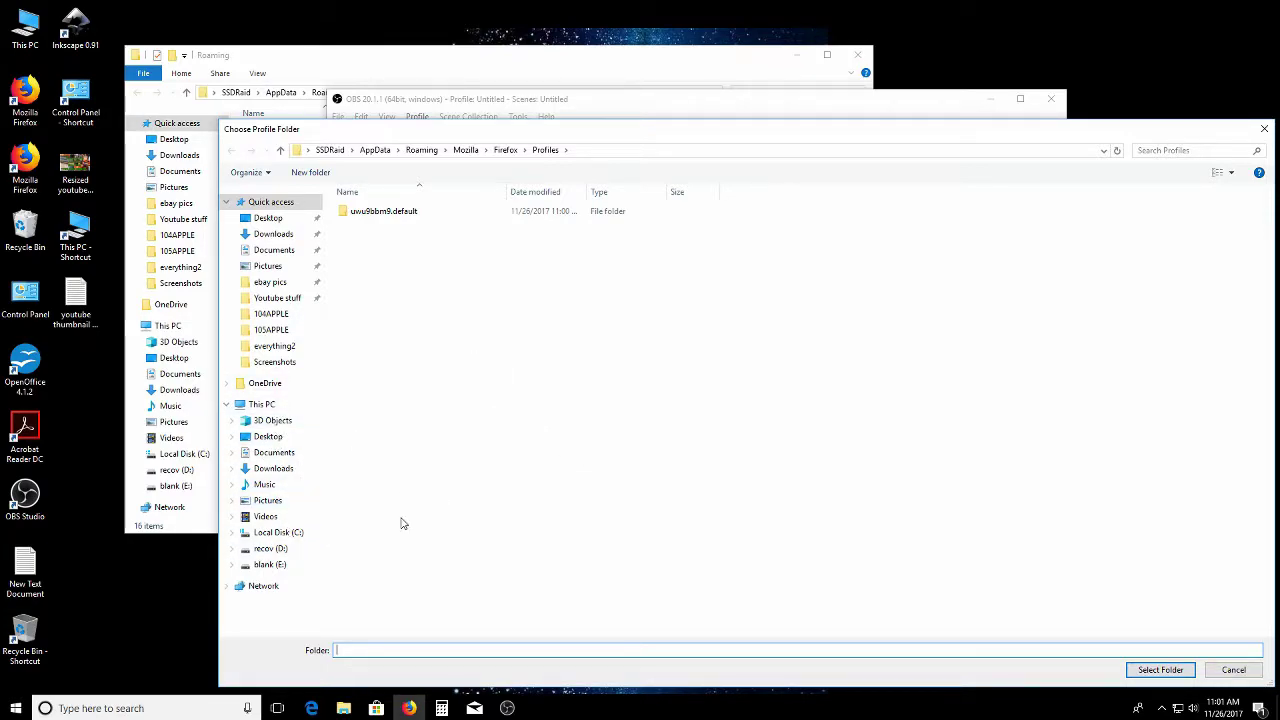
Step: In the folder browser, go from C: through Users and the home folder into AppData
{"action": "left_click", "coordinate": [277, 532]}
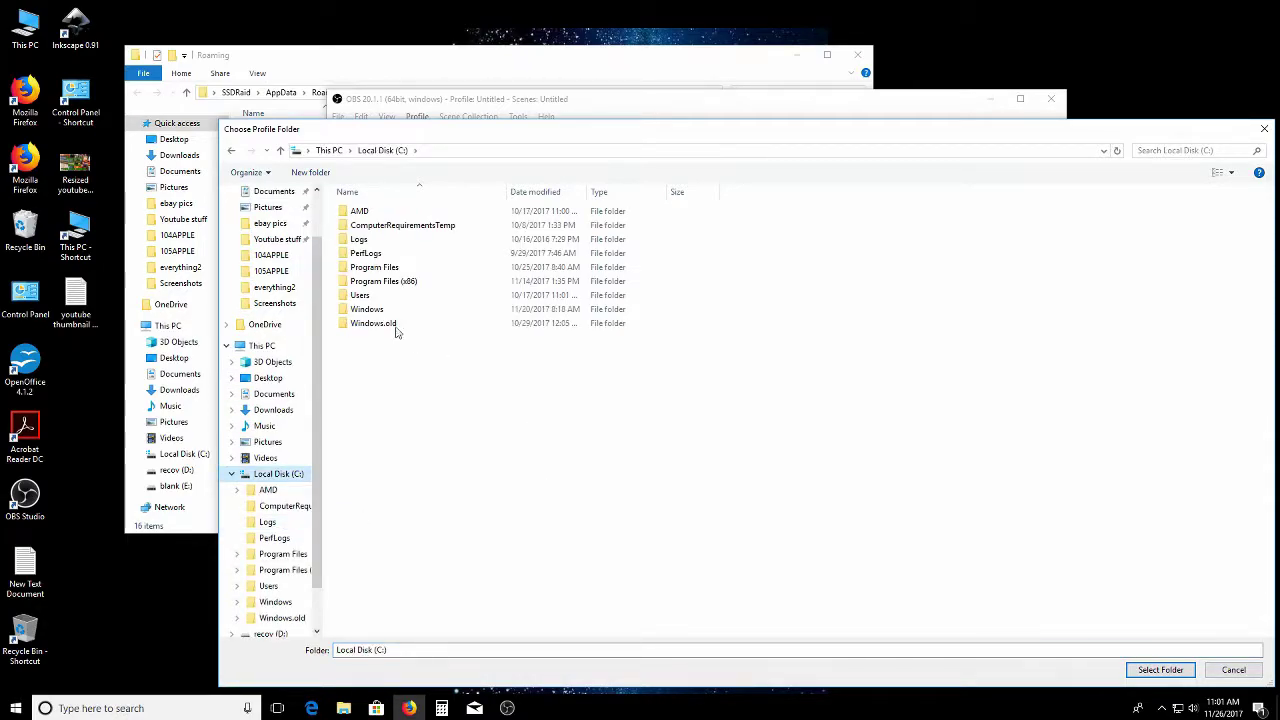
{"action": "left_click", "coordinate": [362, 296]}
{"action": "double_click", "coordinate": [365, 296]}
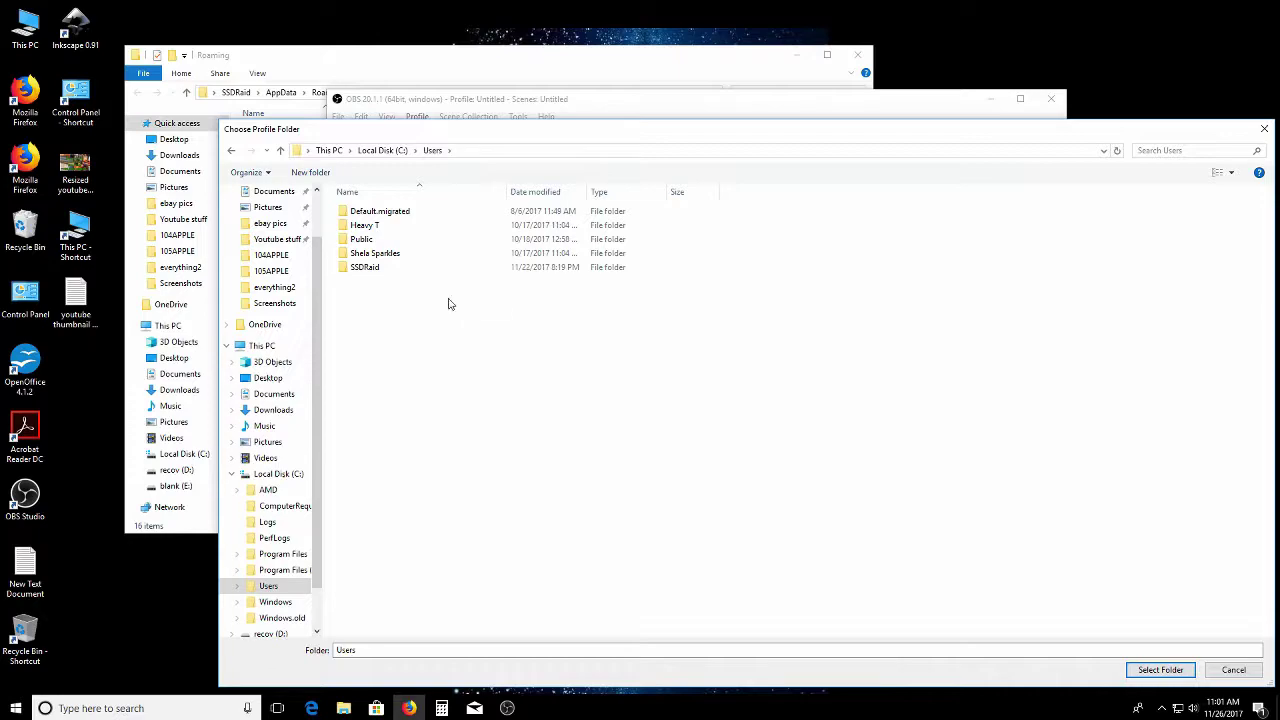
{"action": "double_click", "coordinate": [358, 268]}
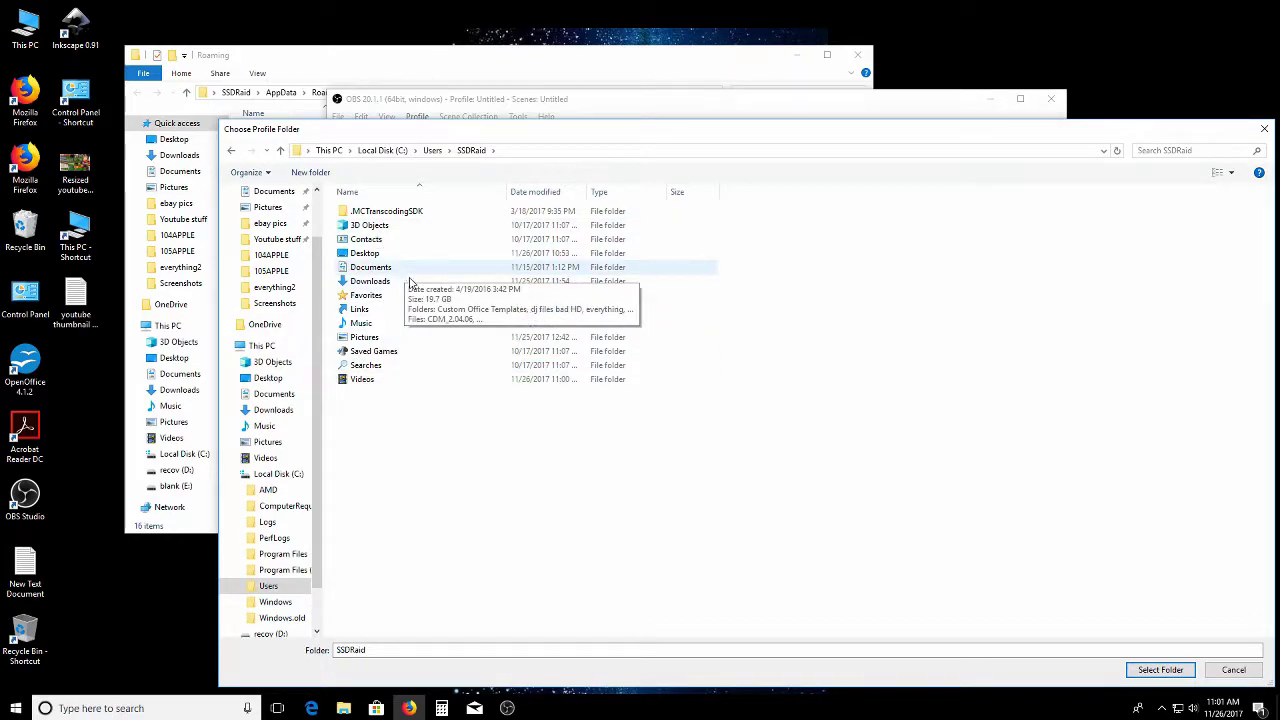
{"action": "left_click", "coordinate": [400, 650]}
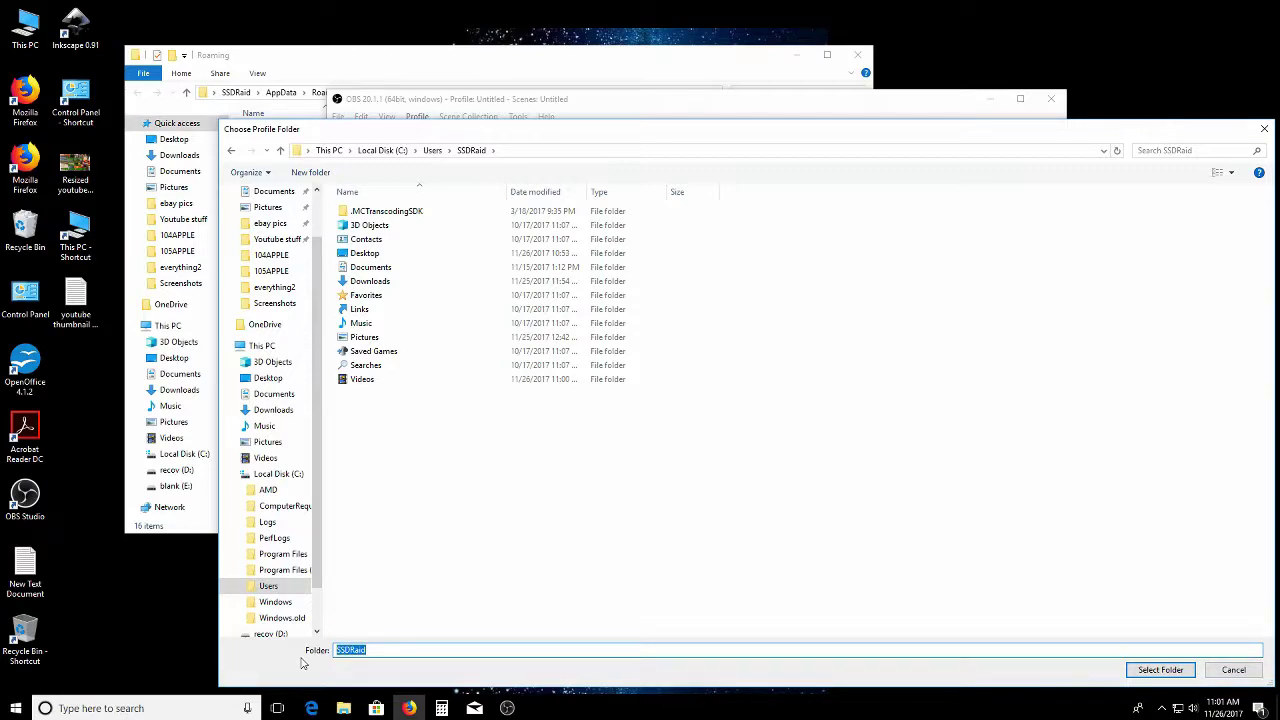
{"action": "type", "text": "appdata"}
{"action": "key", "text": "Return"}
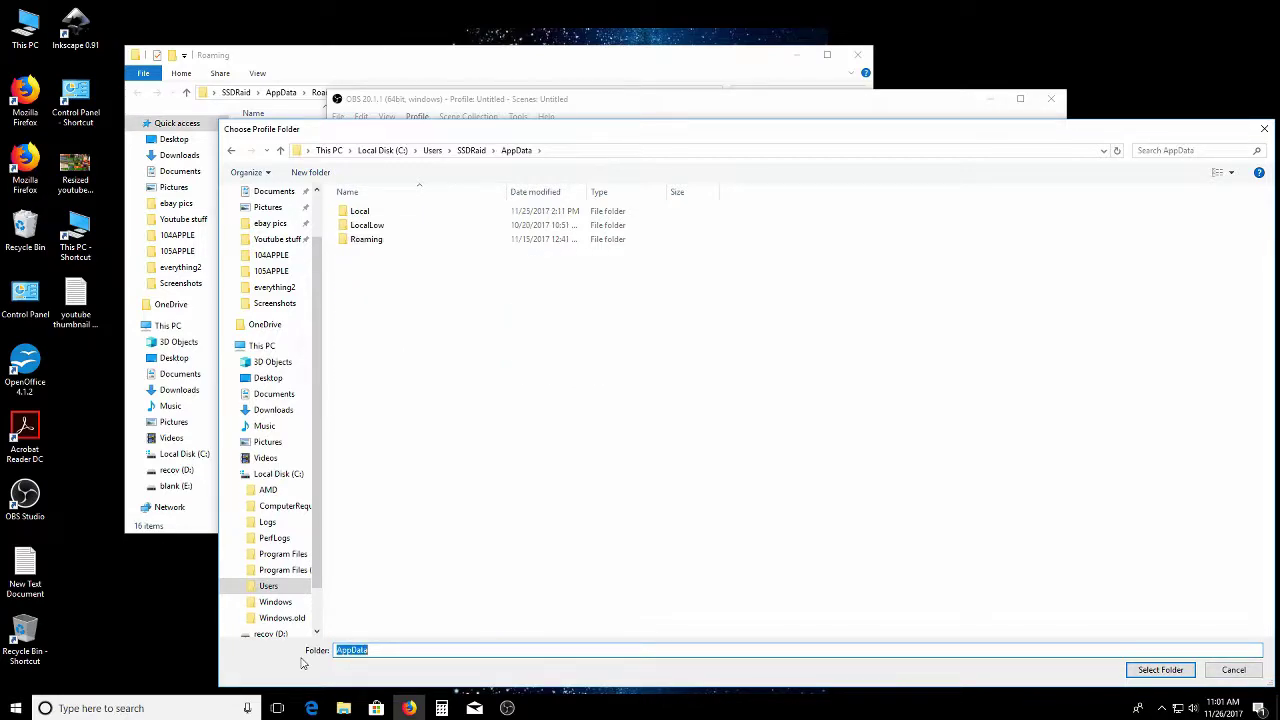
Step: Open Roaming\Mozilla\Firefox\Profiles in the folder browser, then bring Explorer forward
{"action": "left_click", "coordinate": [355, 243]}
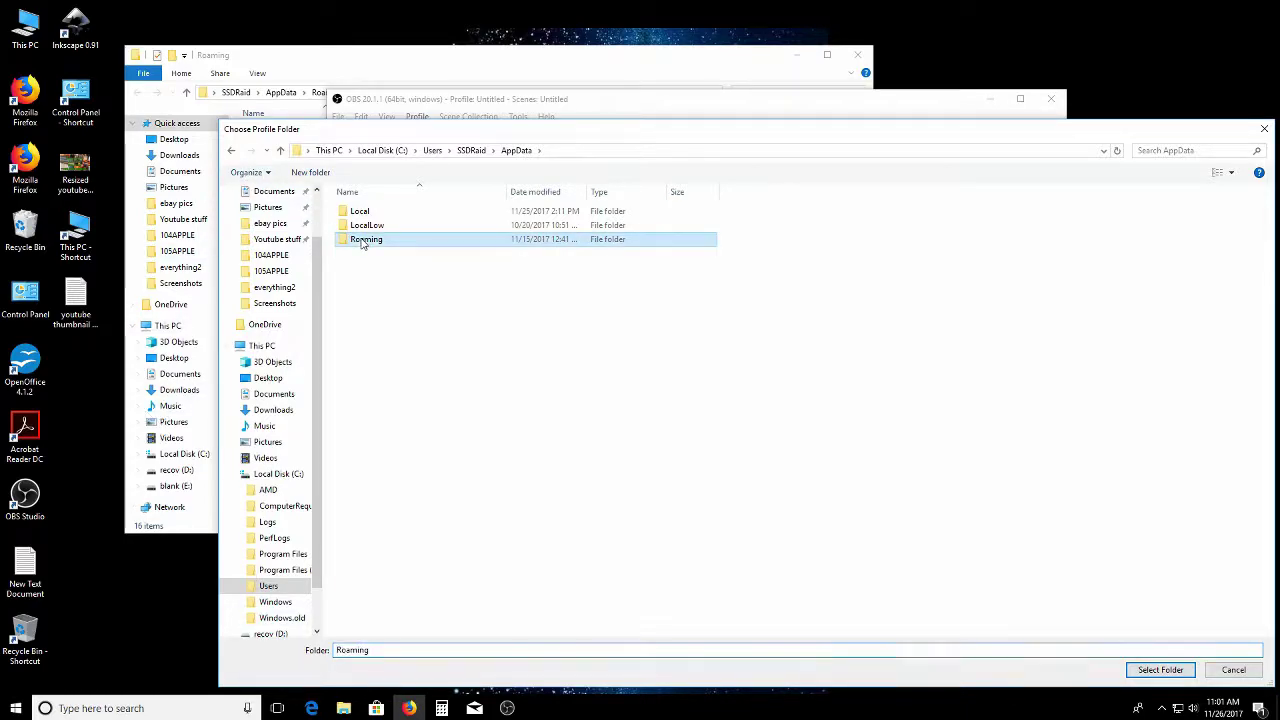
{"action": "double_click", "coordinate": [363, 242]}
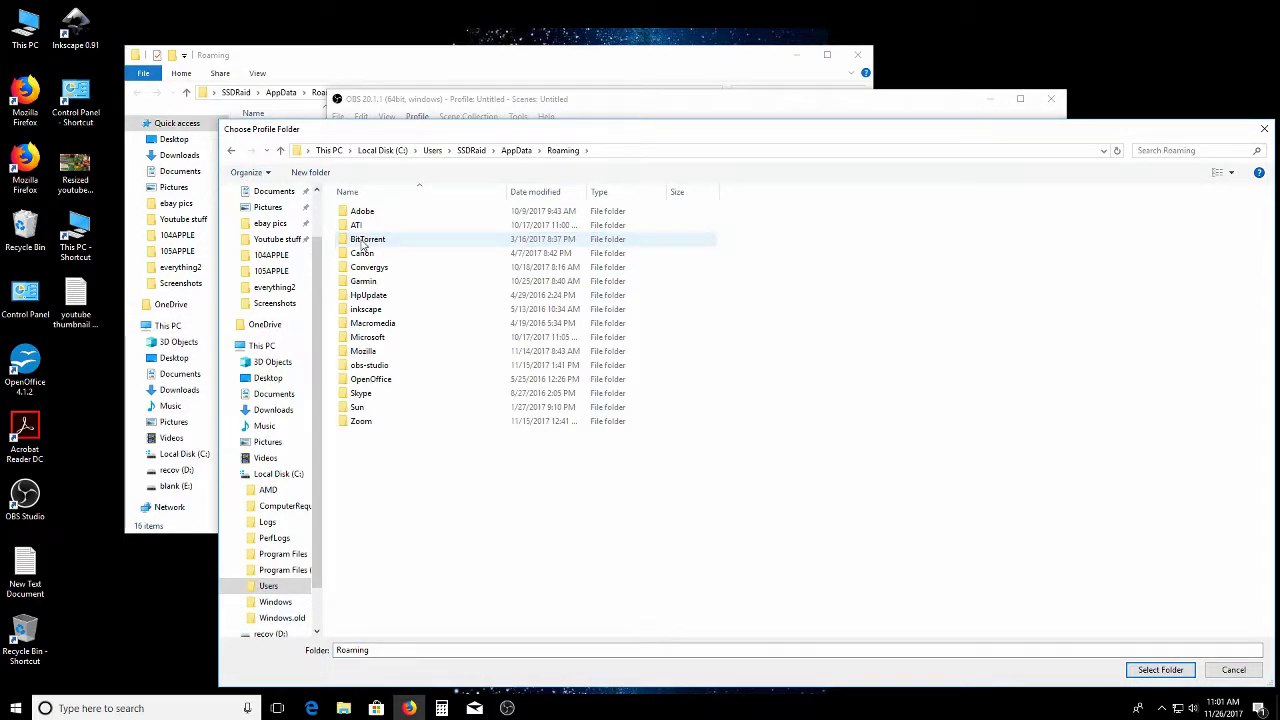
{"action": "double_click", "coordinate": [370, 354]}
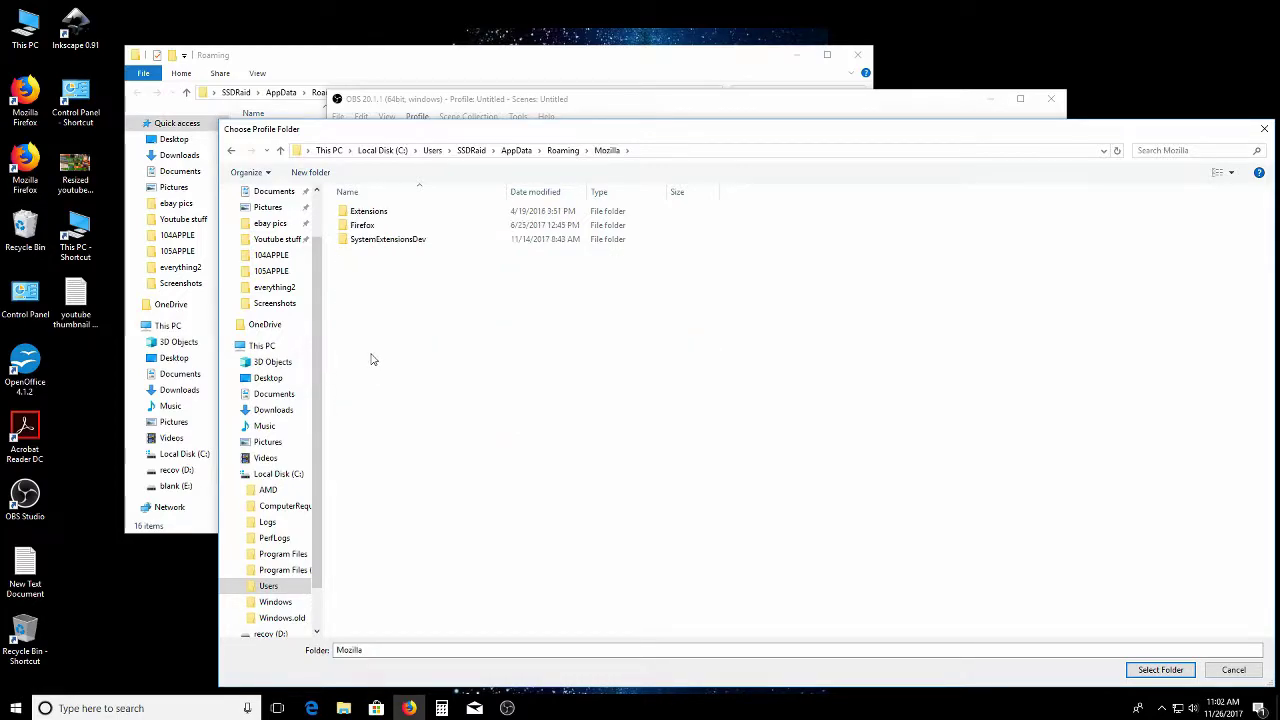
{"action": "double_click", "coordinate": [371, 230]}
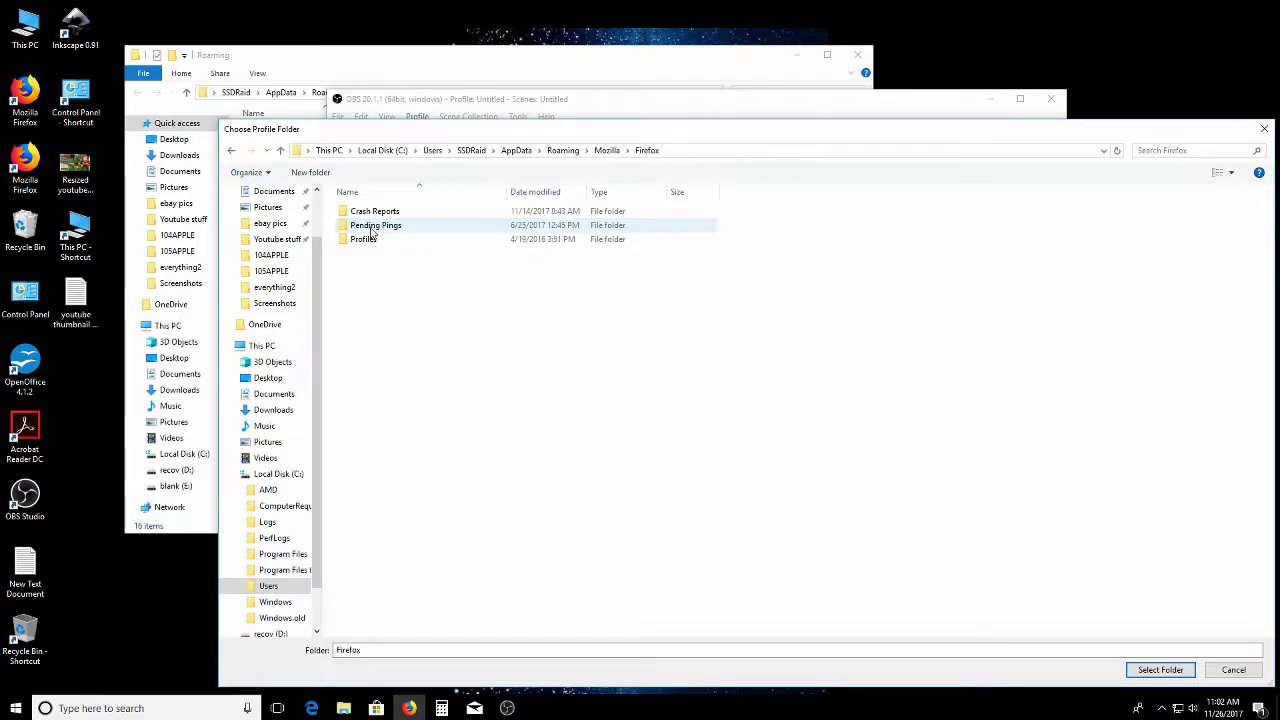
{"action": "double_click", "coordinate": [368, 240]}
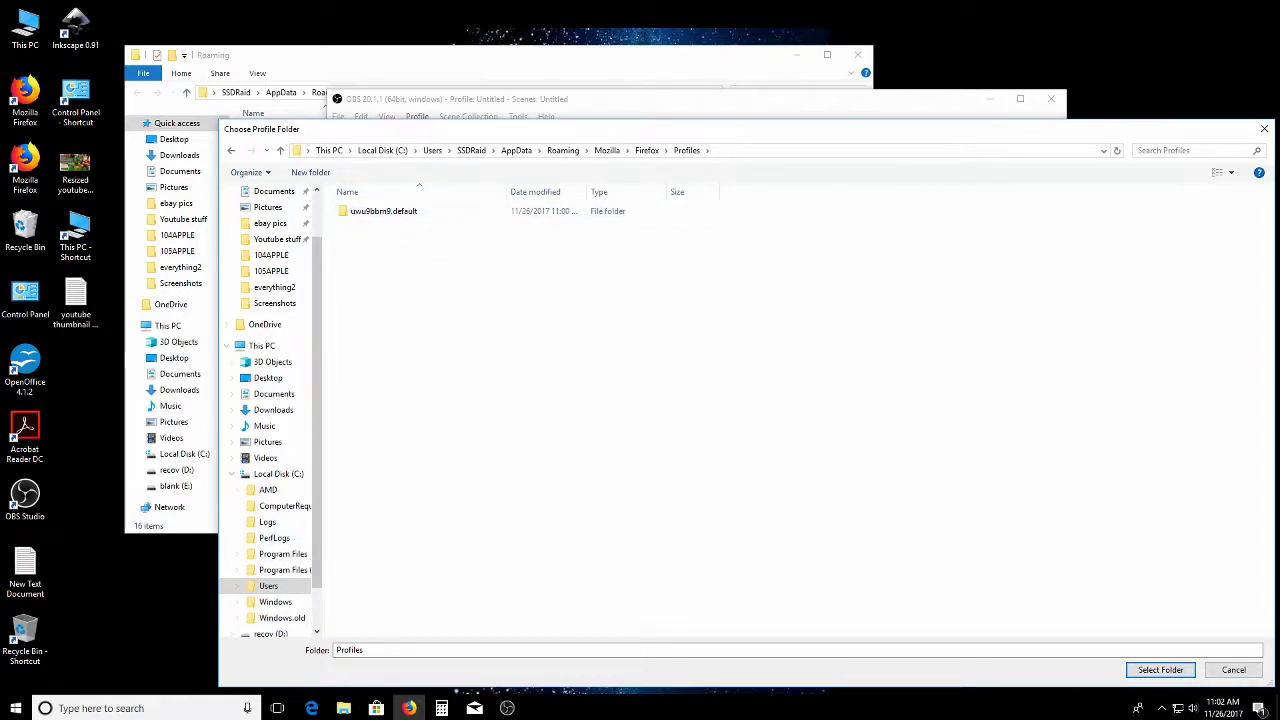
{"action": "left_click", "coordinate": [343, 708]}
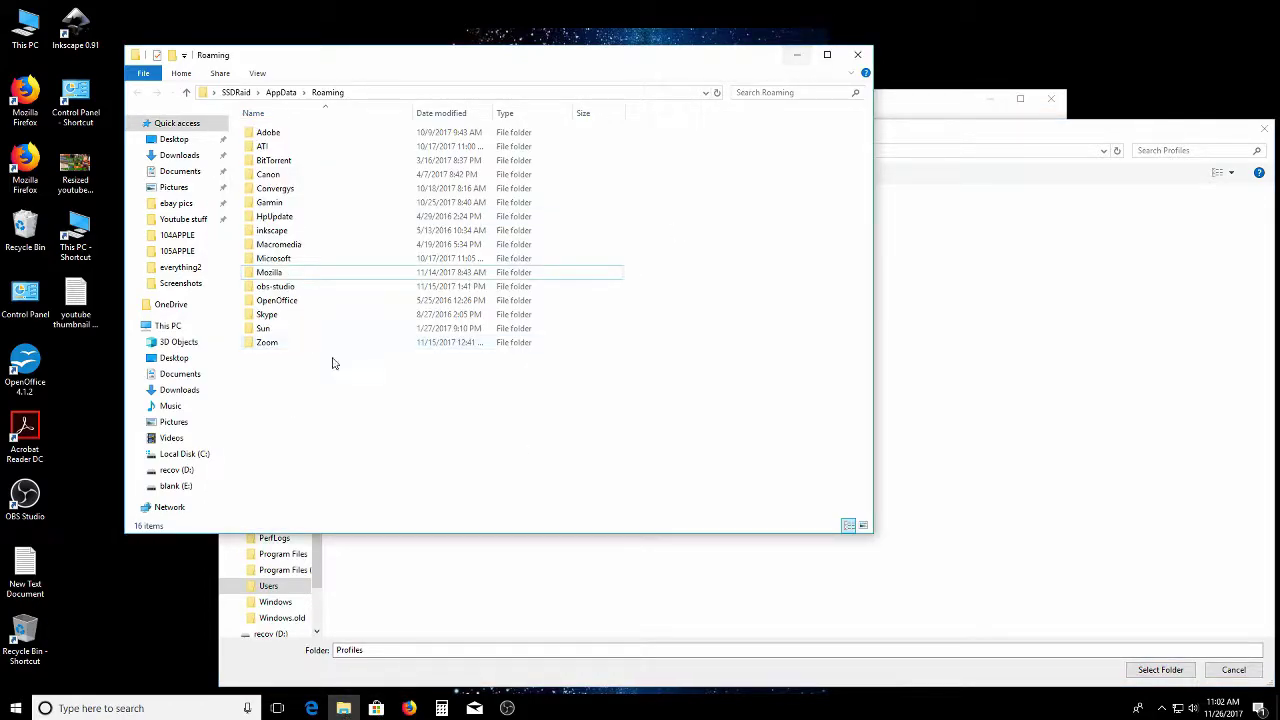
Step: Minimize Explorer, move the Choose Profile Folder dialog aside, and close it without choosing
{"action": "left_click", "coordinate": [798, 55]}
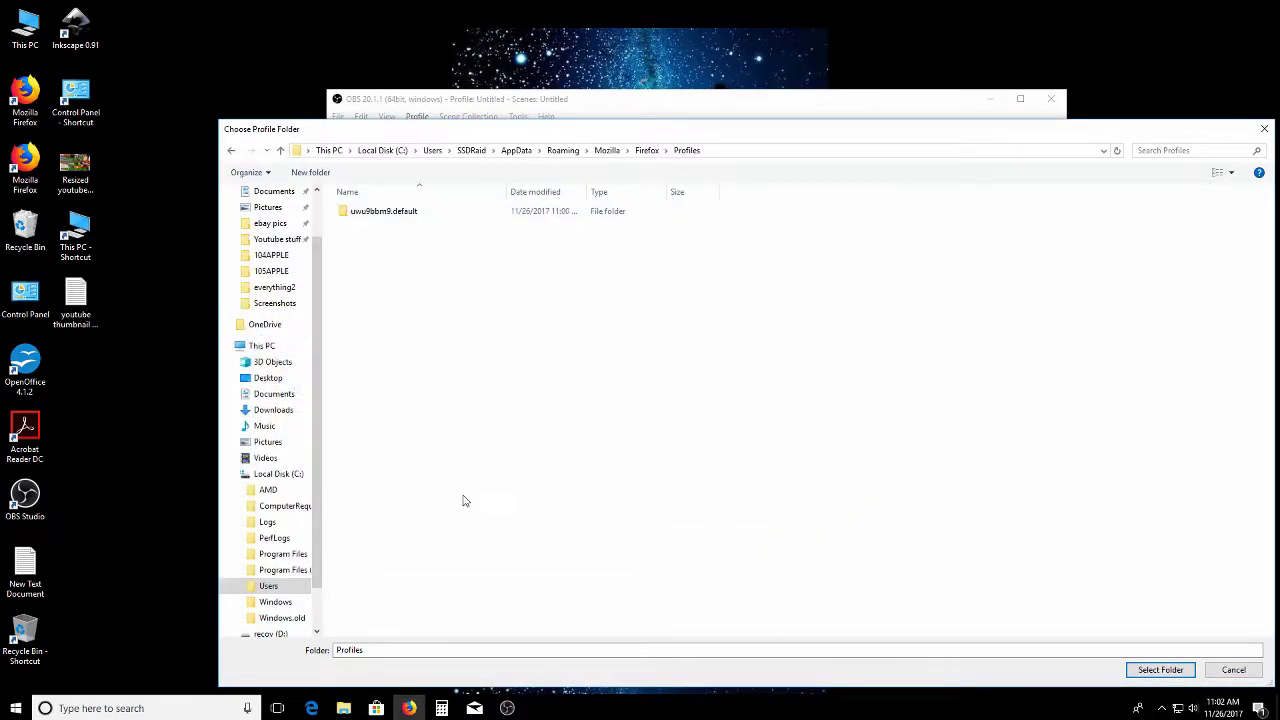
{"action": "left_click_drag", "start_coordinate": [844, 138], "coordinate": [775, 499]}
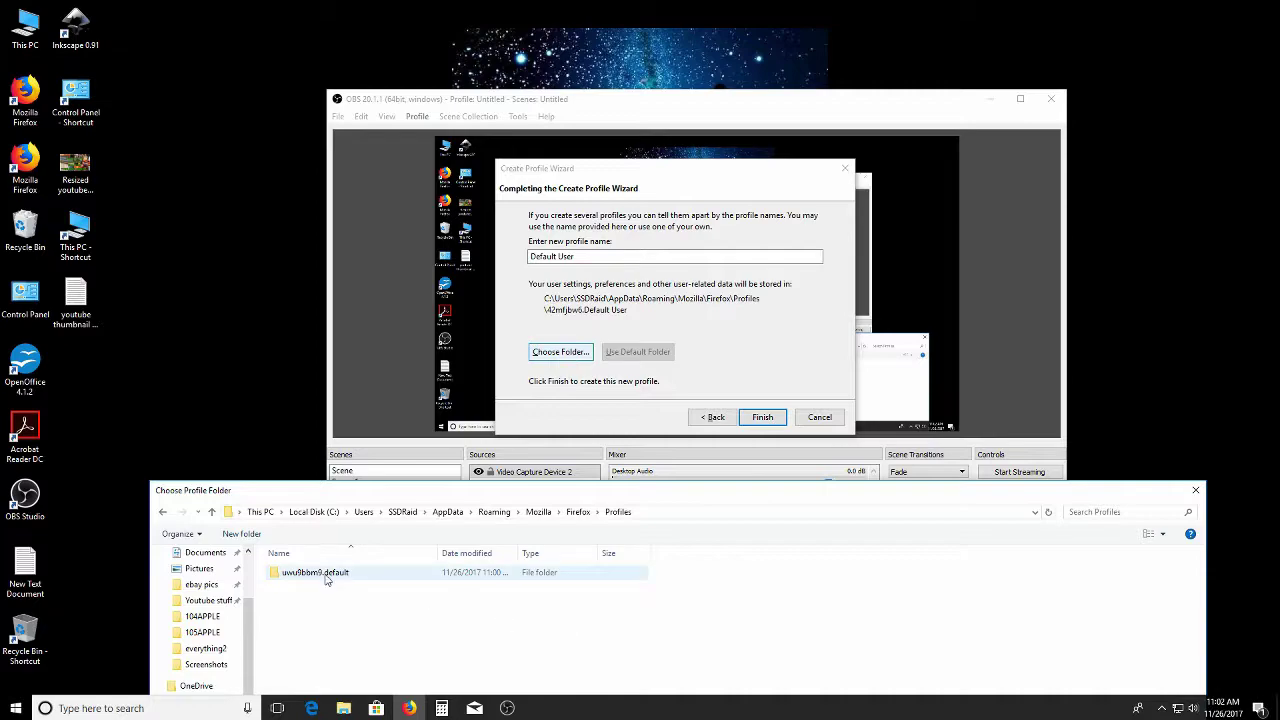
{"action": "key", "text": "super+shift+Up"}
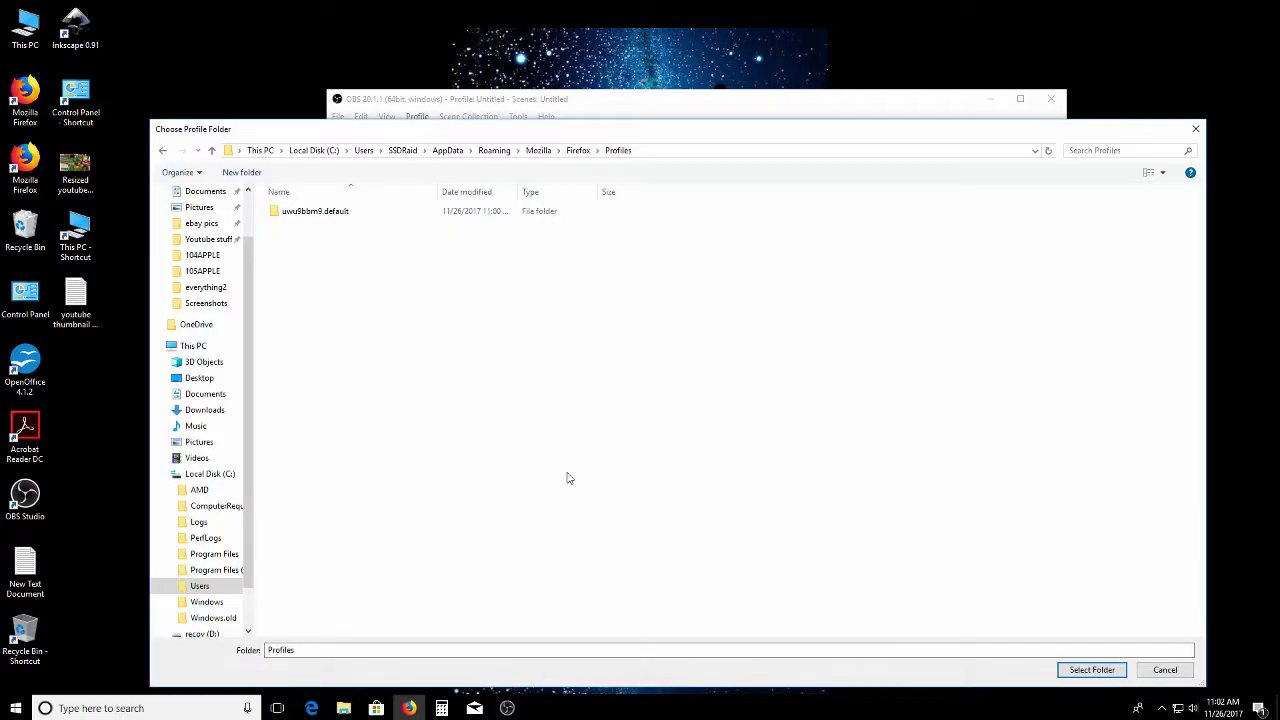
{"action": "left_click", "coordinate": [1195, 129]}
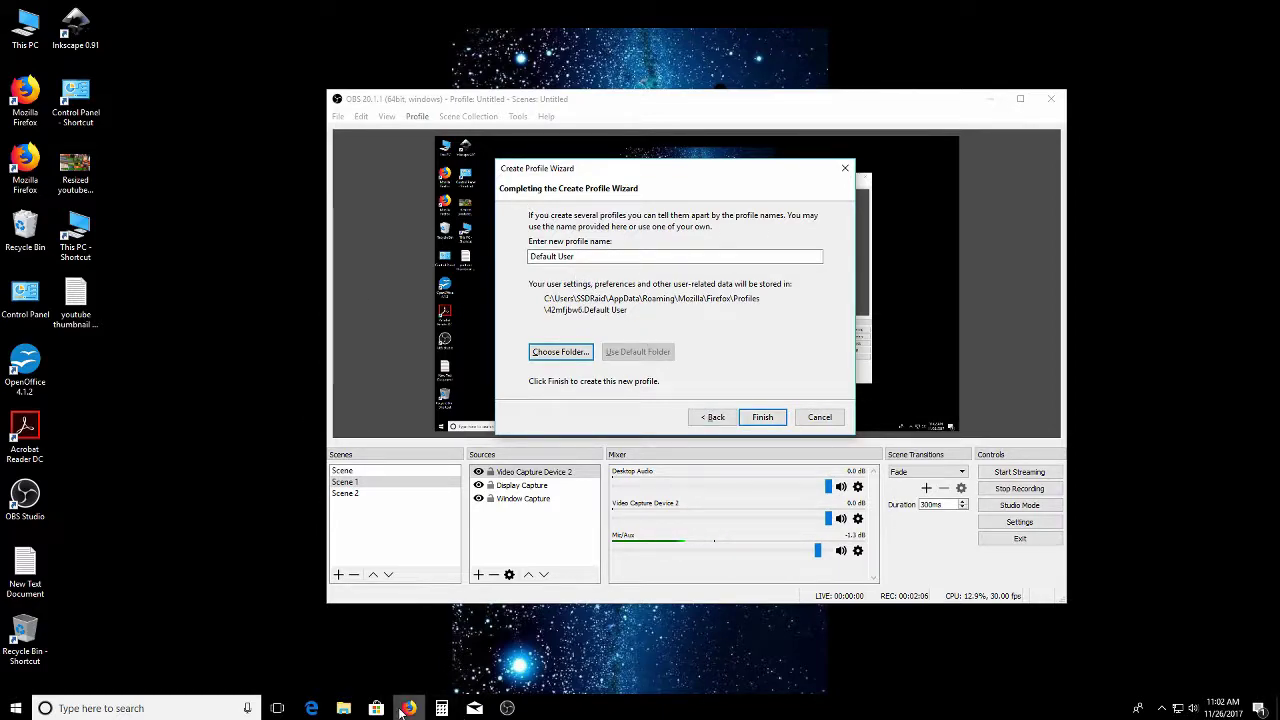
{"action": "mouse_move", "coordinate": [400, 710]}
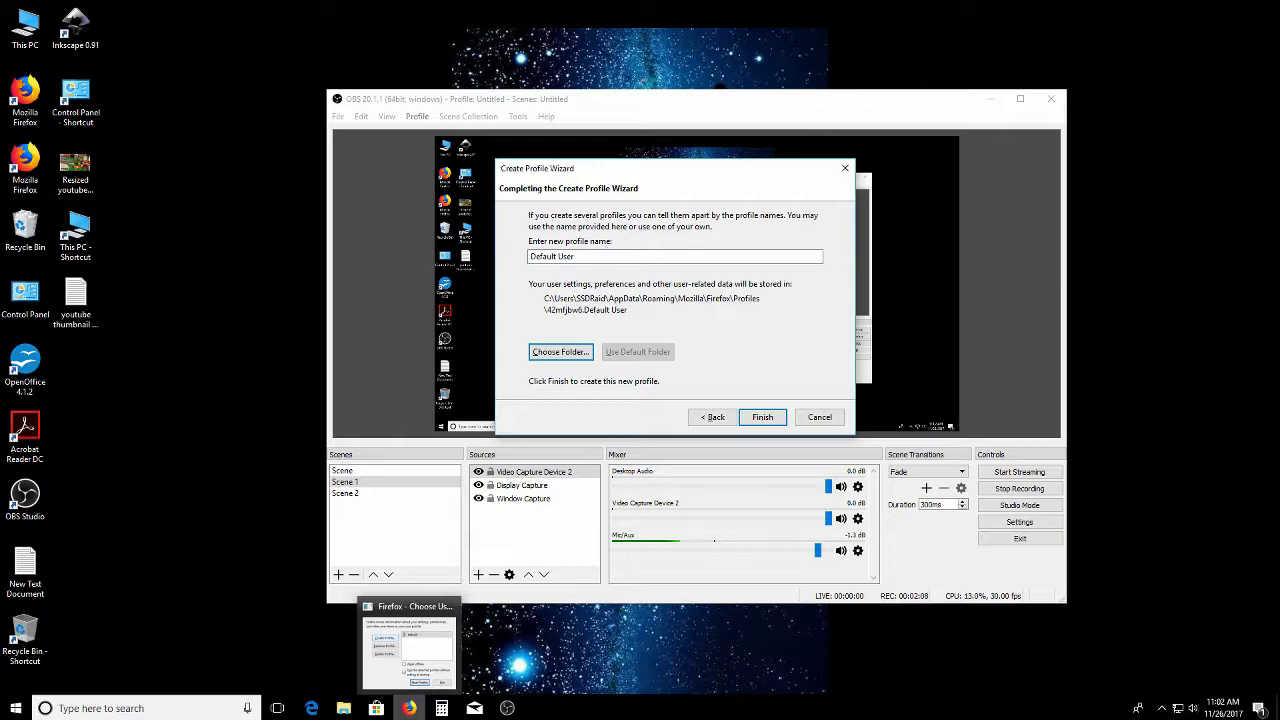